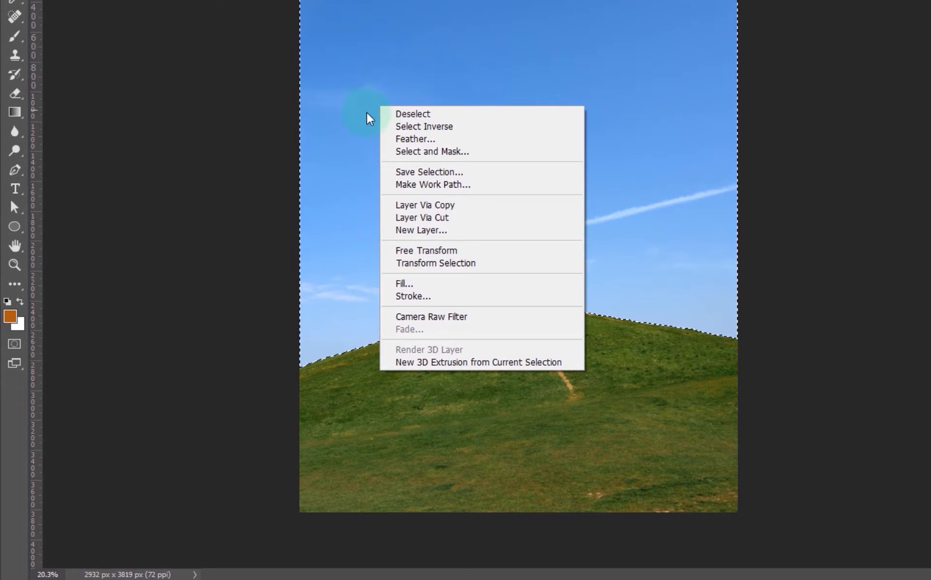
- Invert the sky selection to the grassy hill and add a layer mask that hides the sky
left_click(412, 127)
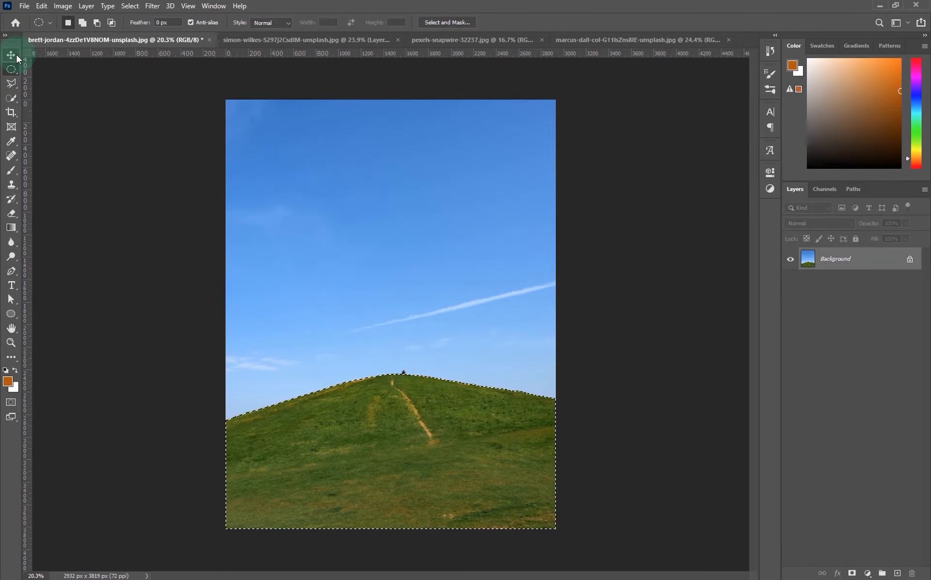
left_click(11, 48)
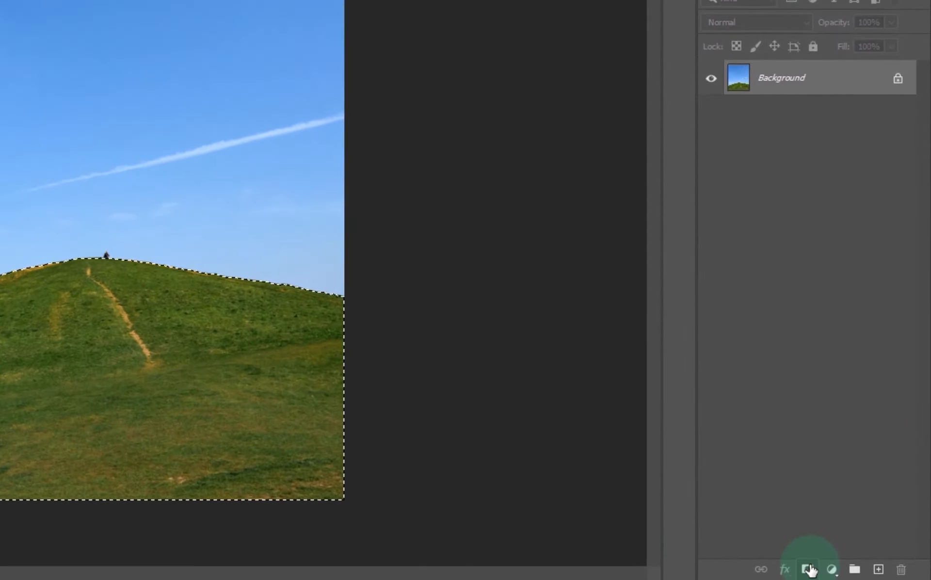
left_click(808, 567)
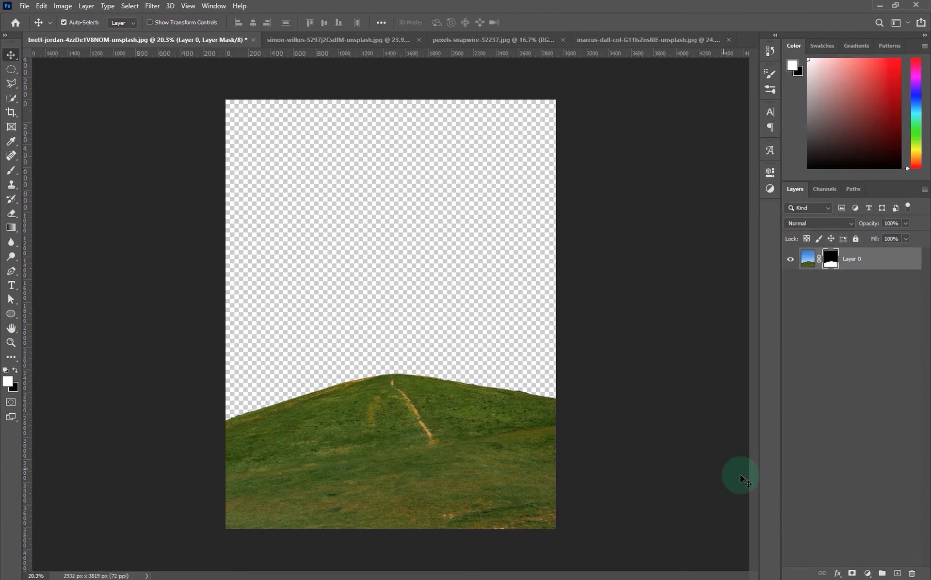
- Bring the masked tree from the simon-wilkes document into the hill document, scale it down and place it at the hilltop
left_click(301, 37)
left_click_drag(329, 173, 414, 326)
key("ctrl+t")
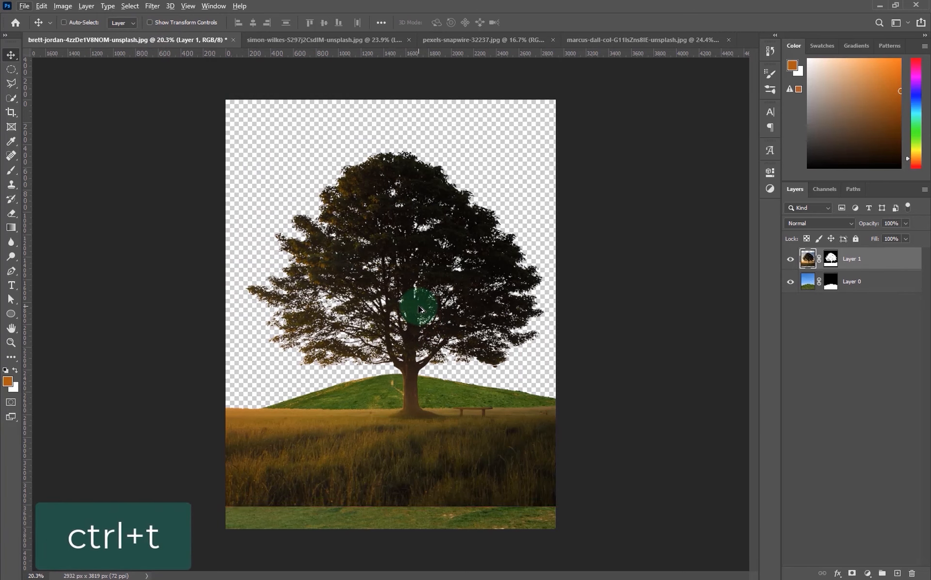
left_click_drag(688, 506, 491, 375)
left_click_drag(383, 347, 463, 409)
key("Return")
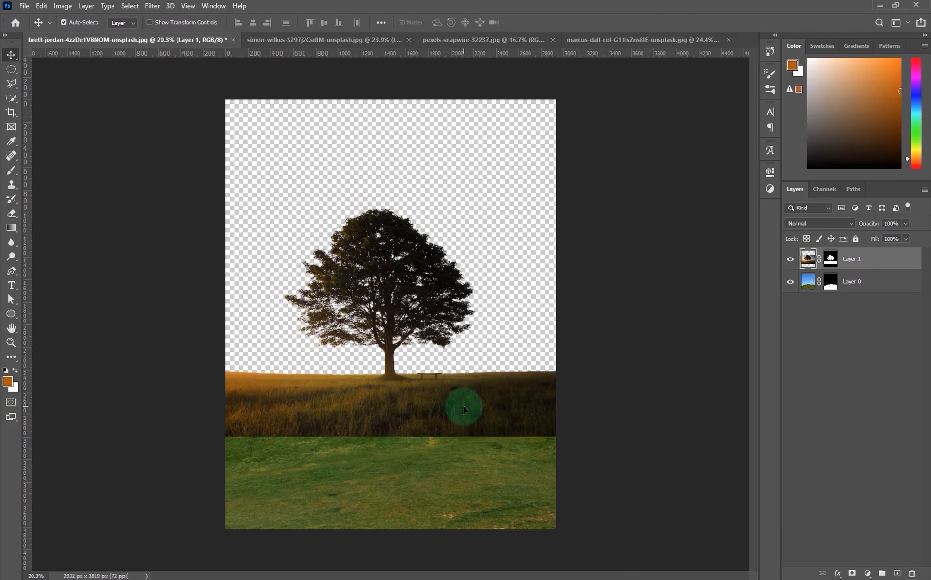
key("ctrl+0")
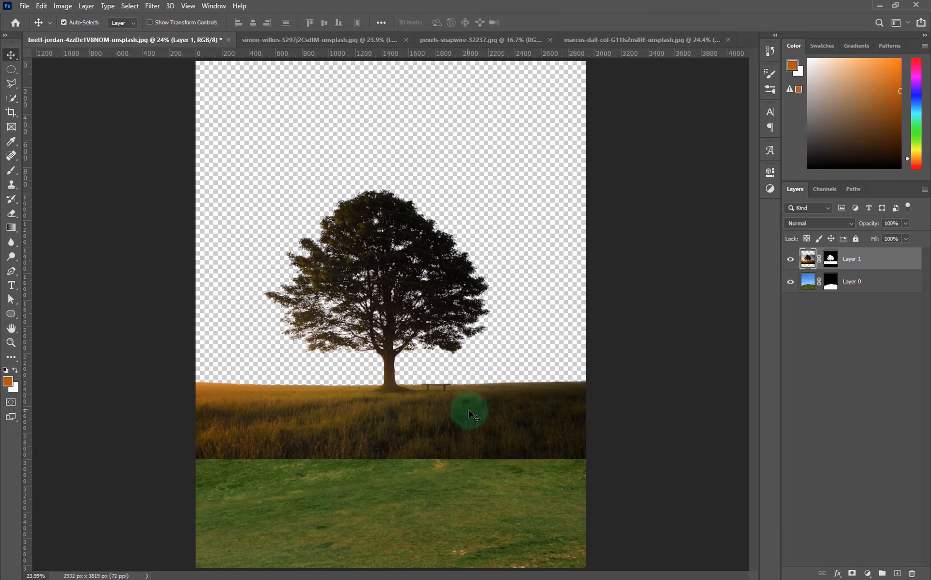
- Paint black with a large brush on the tree layer's mask to hide the field on both sides and below the trunk
left_click(830, 261)
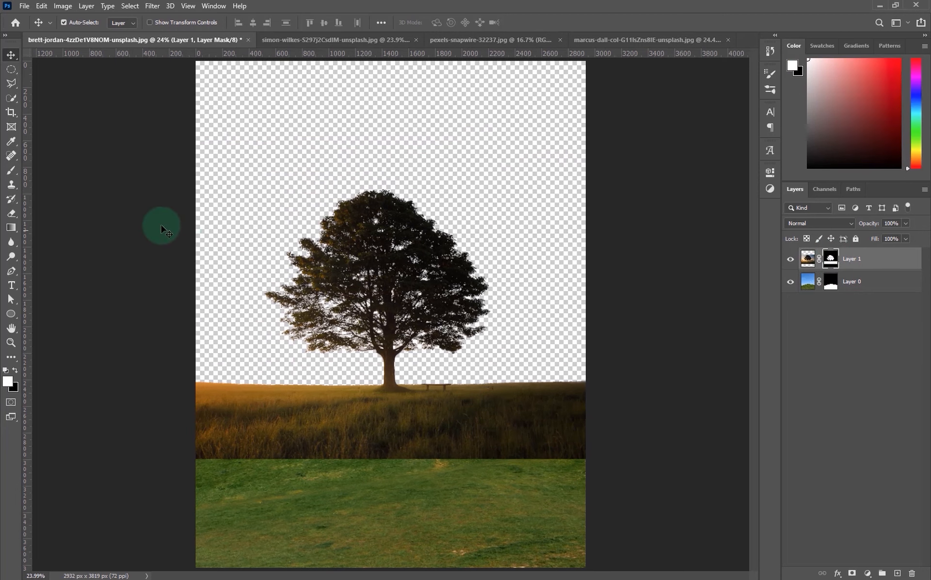
left_click(10, 174)
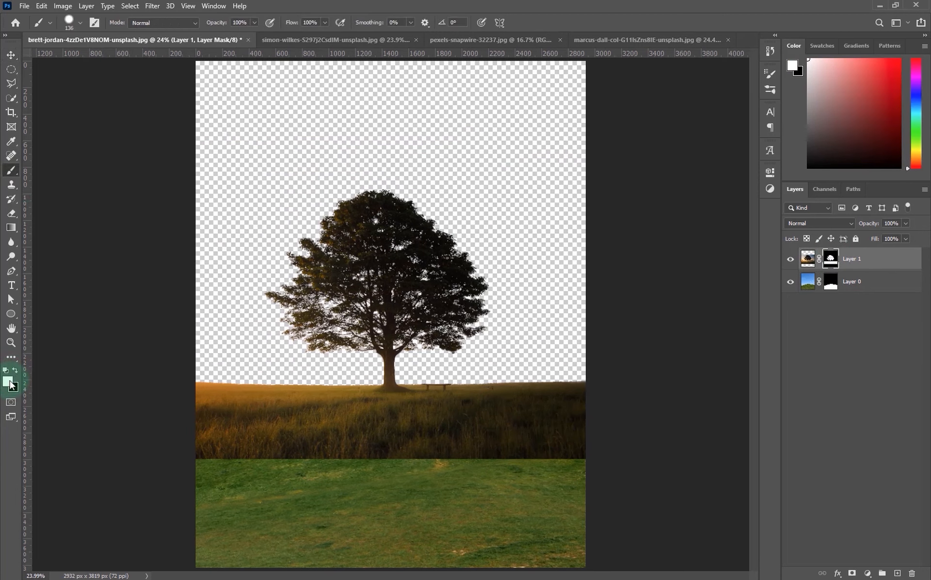
left_click(15, 370)
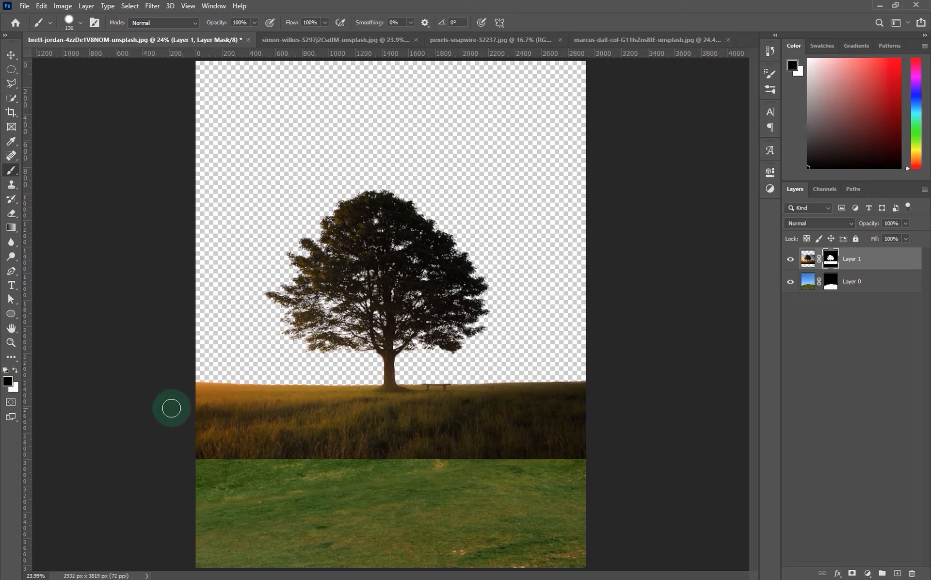
key("bracketright")
key("bracketright")
key("bracketright")
mouse_move(213, 383)
left_mouse_down()
mouse_move(183, 410)
mouse_move(219, 382)
mouse_move(224, 433)
mouse_move(260, 373)
mouse_move(180, 445)
mouse_move(197, 457)
mouse_move(240, 439)
mouse_move(252, 388)
mouse_move(275, 399)
mouse_move(218, 458)
mouse_move(318, 448)
mouse_move(298, 450)
mouse_move(472, 451)
mouse_move(355, 457)
mouse_move(379, 461)
mouse_move(351, 465)
mouse_move(388, 470)
left_mouse_up()
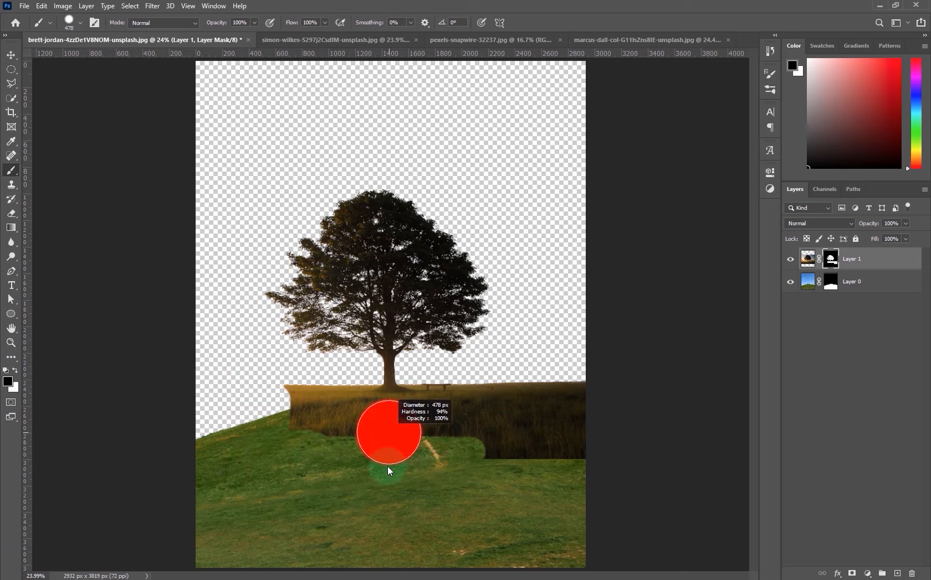
mouse_move(507, 430)
left_mouse_down()
mouse_move(483, 480)
mouse_move(534, 446)
mouse_move(598, 451)
mouse_move(596, 402)
mouse_move(526, 393)
mouse_move(487, 404)
mouse_move(441, 452)
mouse_move(358, 455)
mouse_move(314, 416)
left_mouse_up()
- Mask out the bench and leftover tall grass around the trunk with a smaller black brush of about 166 px
scroll(370, 426, "up", 4)
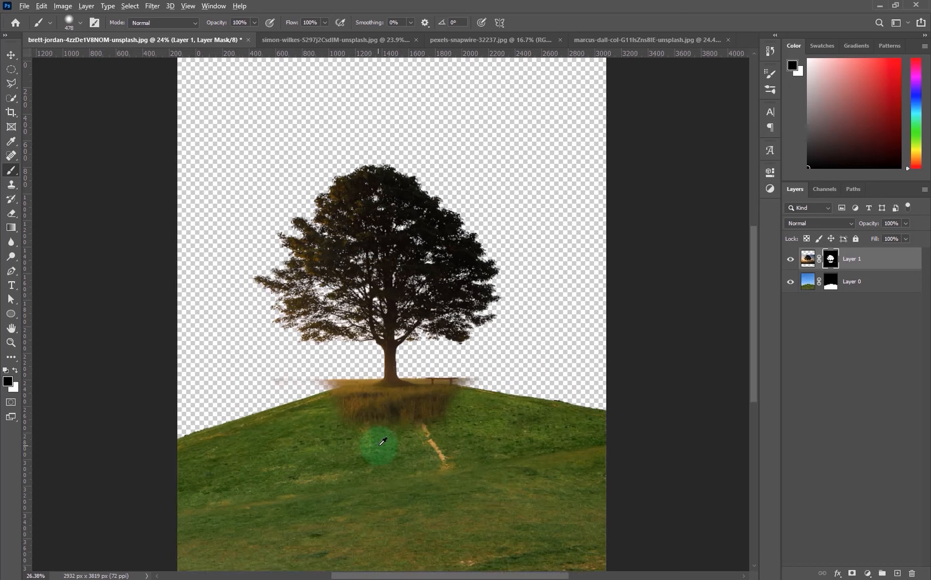
left_click_drag(404, 393, 362, 394)
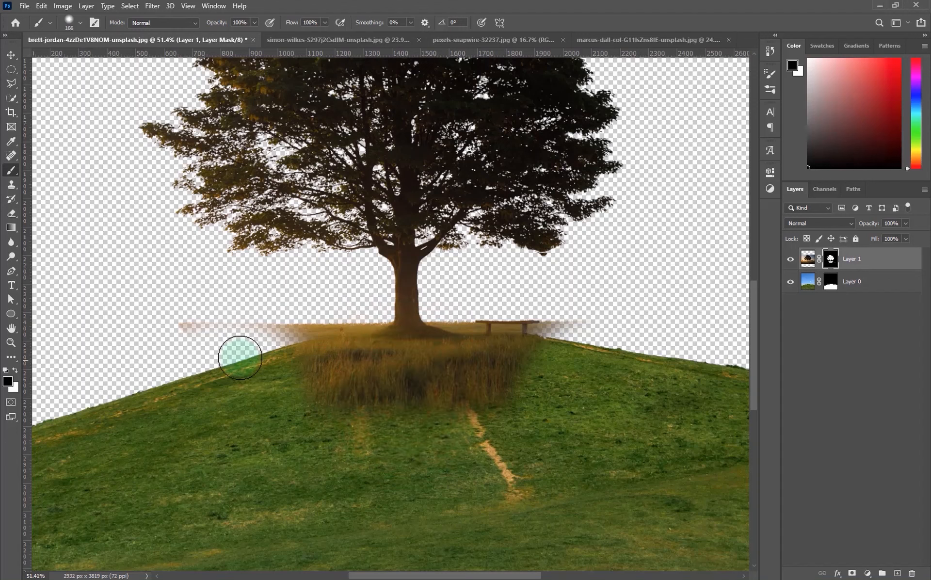
mouse_move(185, 338)
left_mouse_down()
mouse_move(287, 336)
mouse_move(321, 324)
mouse_move(313, 387)
mouse_move(303, 372)
mouse_move(369, 392)
mouse_move(460, 387)
mouse_move(478, 375)
mouse_move(513, 327)
mouse_move(467, 311)
mouse_move(556, 327)
mouse_move(520, 374)
mouse_move(450, 416)
mouse_move(357, 409)
mouse_move(405, 415)
mouse_move(351, 379)
mouse_move(339, 336)
mouse_move(358, 317)
mouse_move(348, 358)
mouse_move(360, 375)
mouse_move(452, 366)
mouse_move(412, 381)
mouse_move(446, 383)
left_mouse_up()
- Nudge the tree slightly right and up so its trunk sits on the hill's peak
key("v")
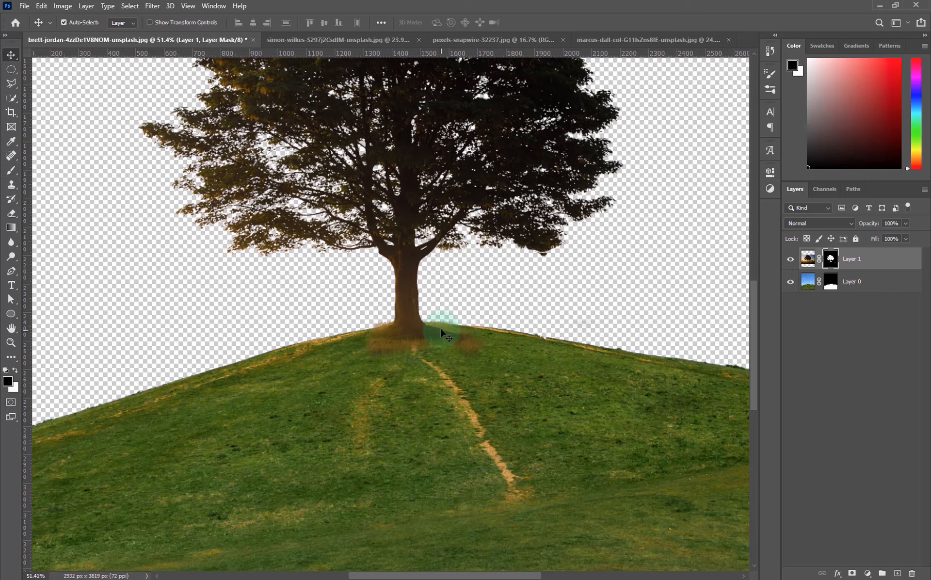
mouse_move(414, 330)
left_mouse_down()
mouse_move(451, 301)
mouse_move(433, 322)
left_mouse_up()
scroll(420, 415, "down", 2)
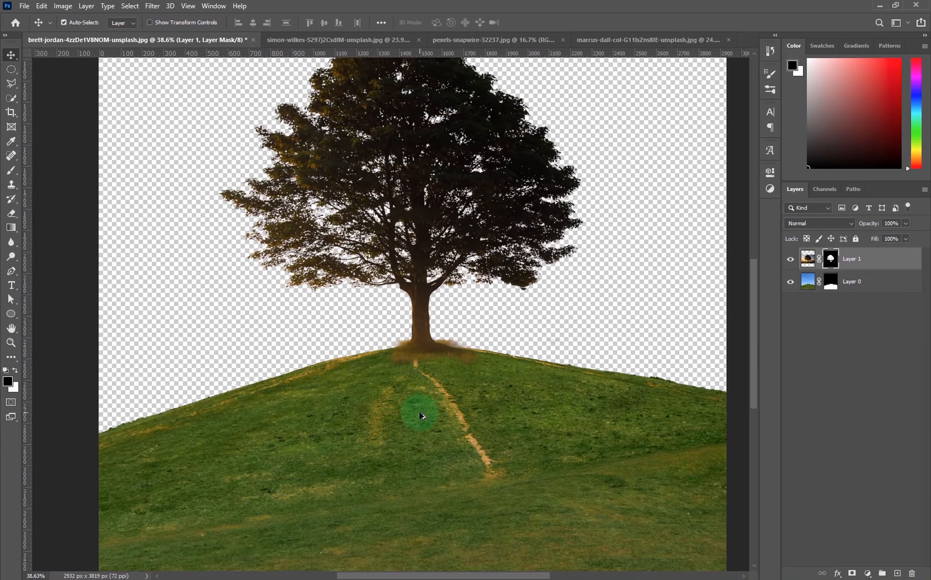
- Clean the grass fringe on both sides of the trunk base on the tree mask with a black brush of about 78 px
key("b")
left_click_drag(387, 420, 407, 429)
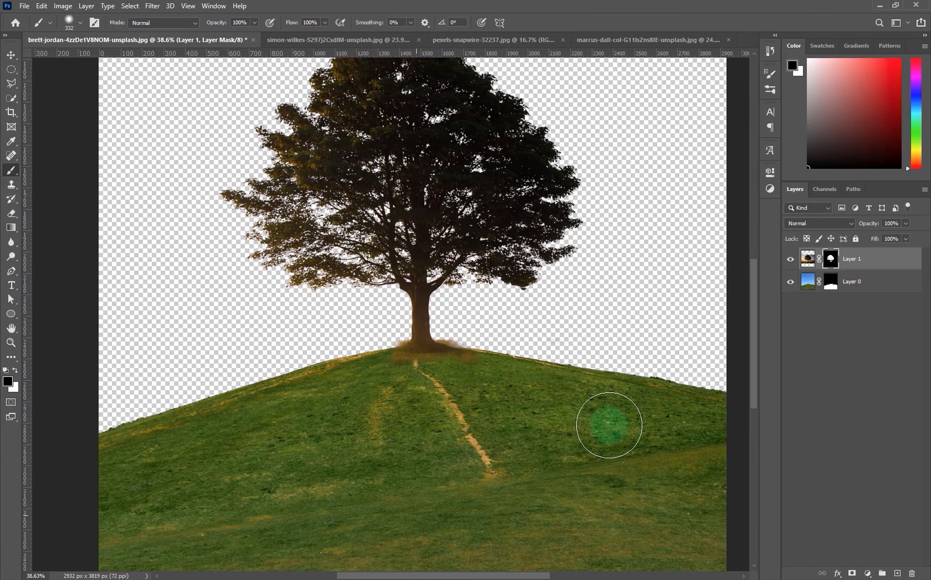
scroll(515, 468, "down", 2)
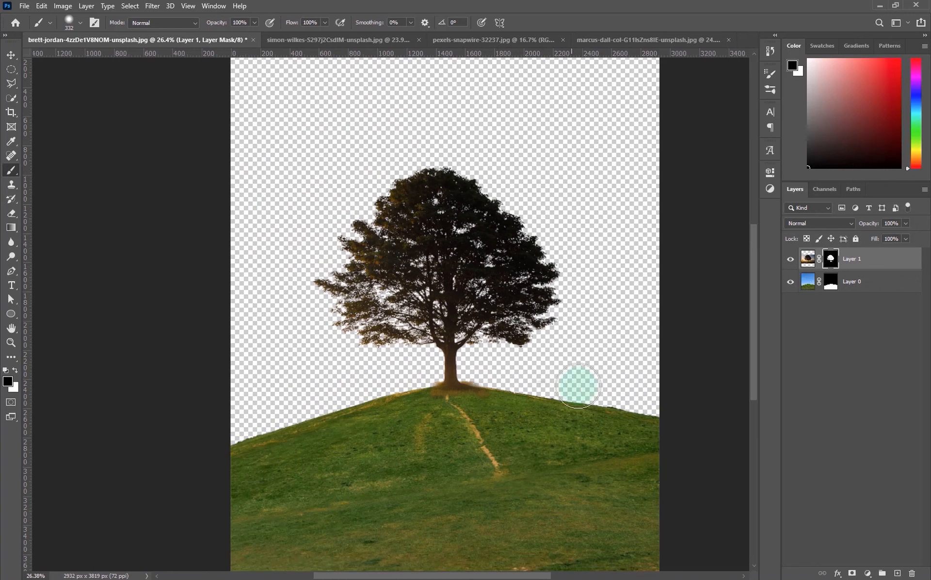
scroll(439, 403, "up", 5)
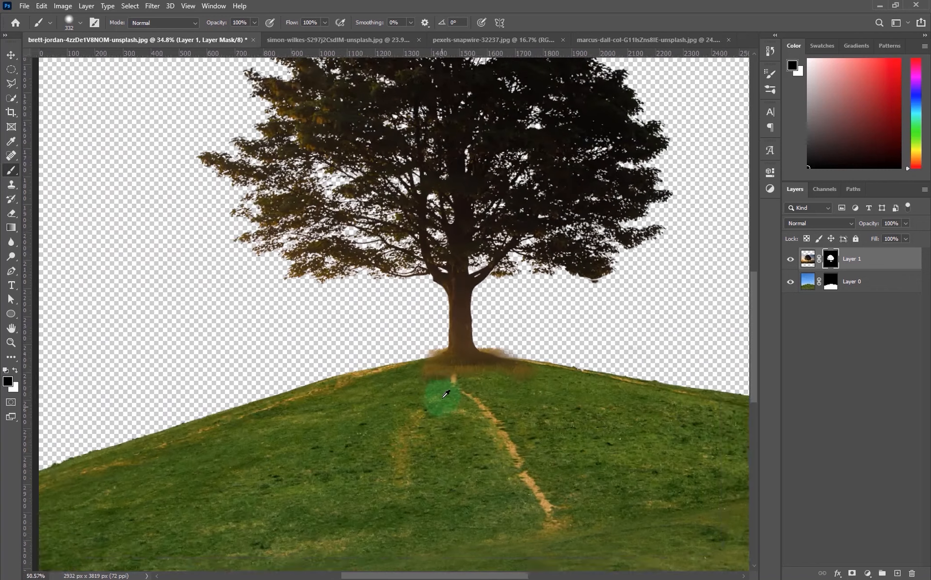
left_click_drag(469, 350, 417, 351)
left_click_drag(535, 332, 540, 407)
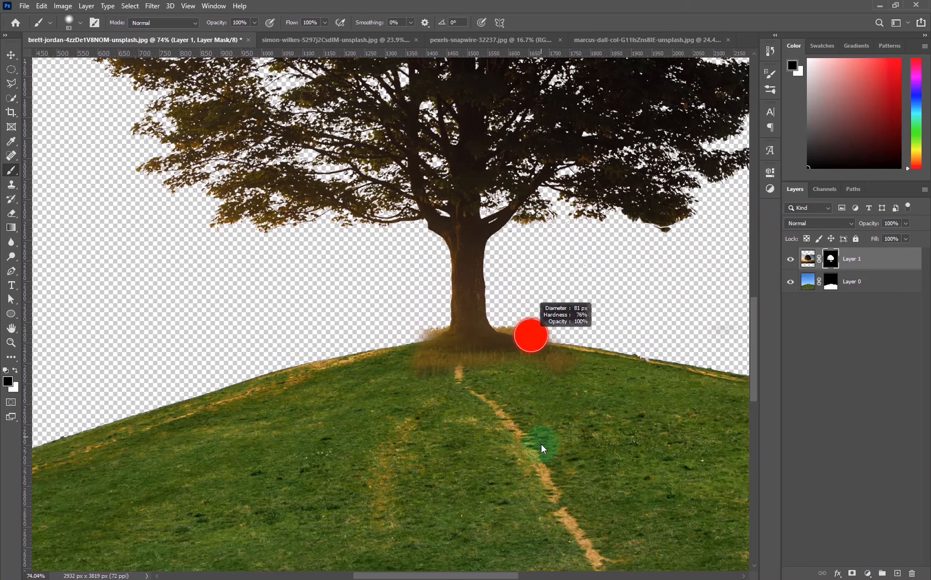
left_click_drag(540, 443, 539, 459)
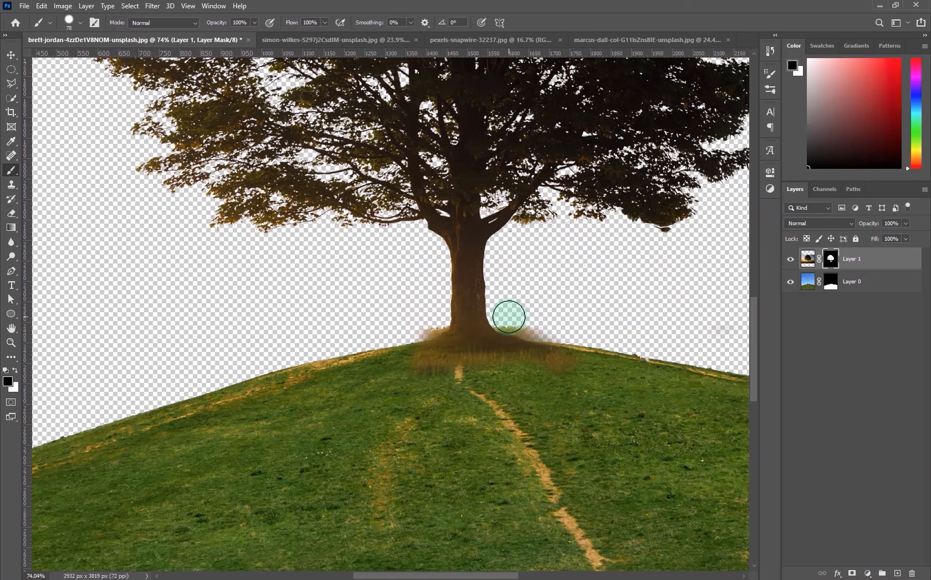
mouse_move(526, 321)
left_mouse_down()
mouse_move(553, 333)
mouse_move(561, 357)
mouse_move(540, 370)
mouse_move(408, 379)
mouse_move(423, 323)
left_mouse_up()
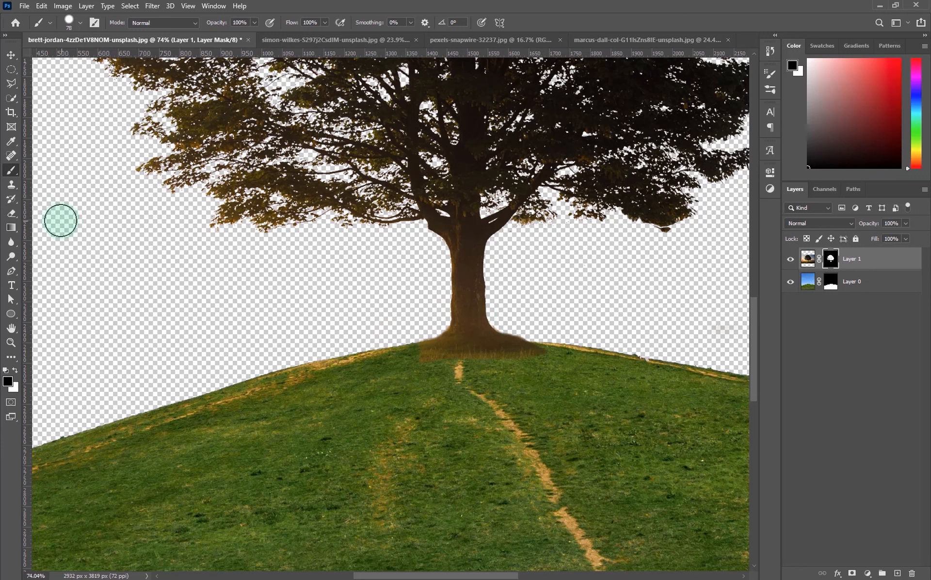
- Lower the brush flow to 21% and paint white on the tree mask to partly restore the grass below the trunk
left_click(324, 22)
left_click_drag(315, 36, 285, 37)
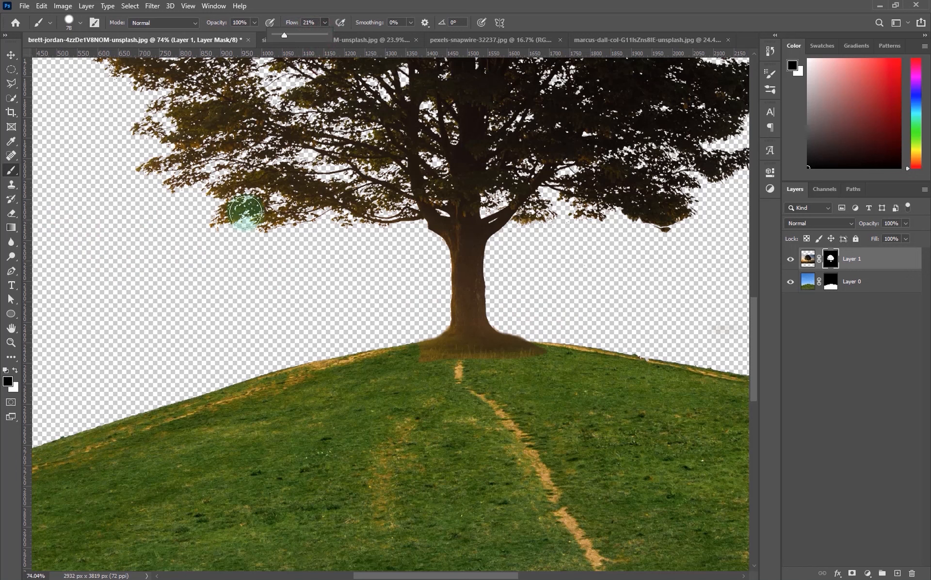
left_click(15, 371)
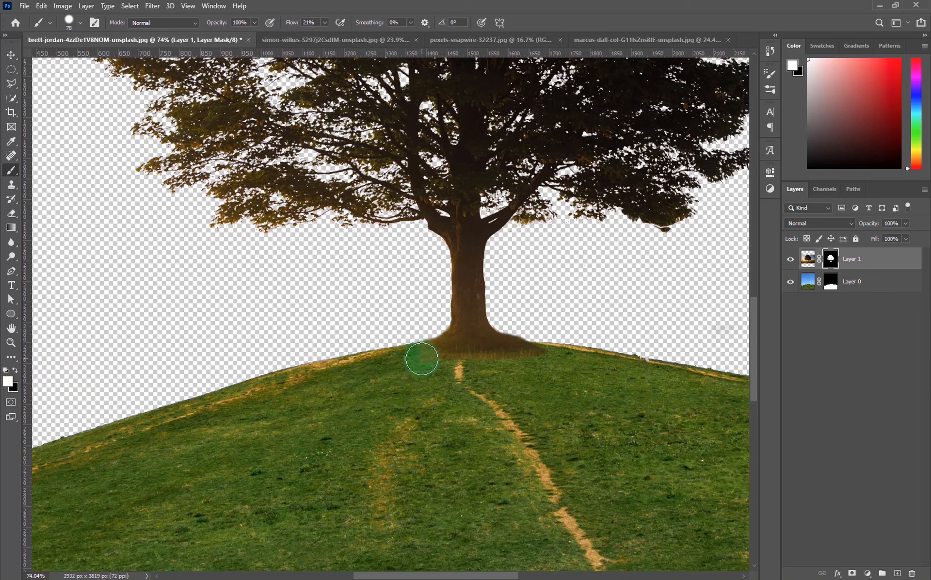
mouse_move(427, 361)
left_mouse_down()
mouse_move(541, 361)
mouse_move(426, 355)
mouse_move(381, 368)
mouse_move(447, 353)
mouse_move(506, 361)
left_mouse_up()
key("x")
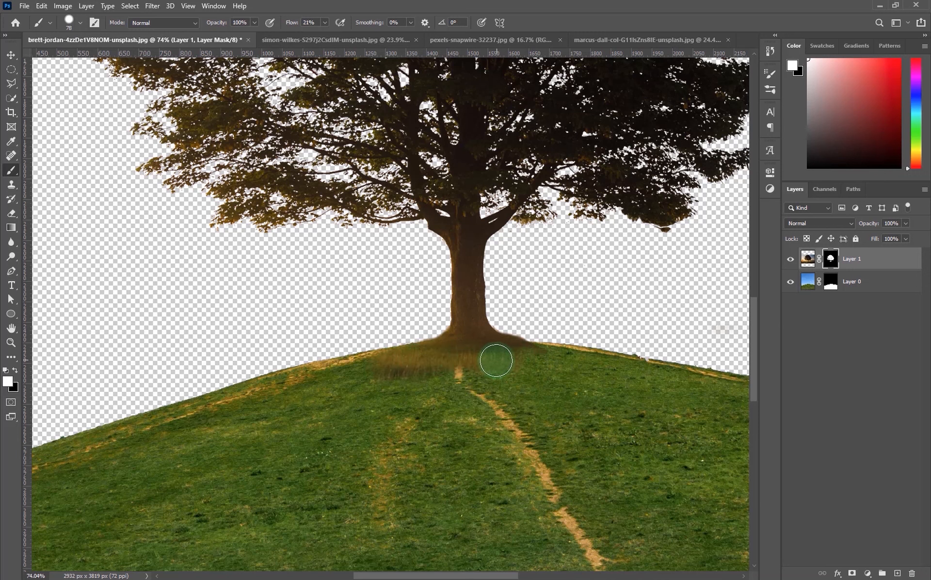
- Soften and enlarge the brush to 116 px and paint more white across the trunk base to blend the grass
right_click(495, 360)
right_click(453, 368, "alt")
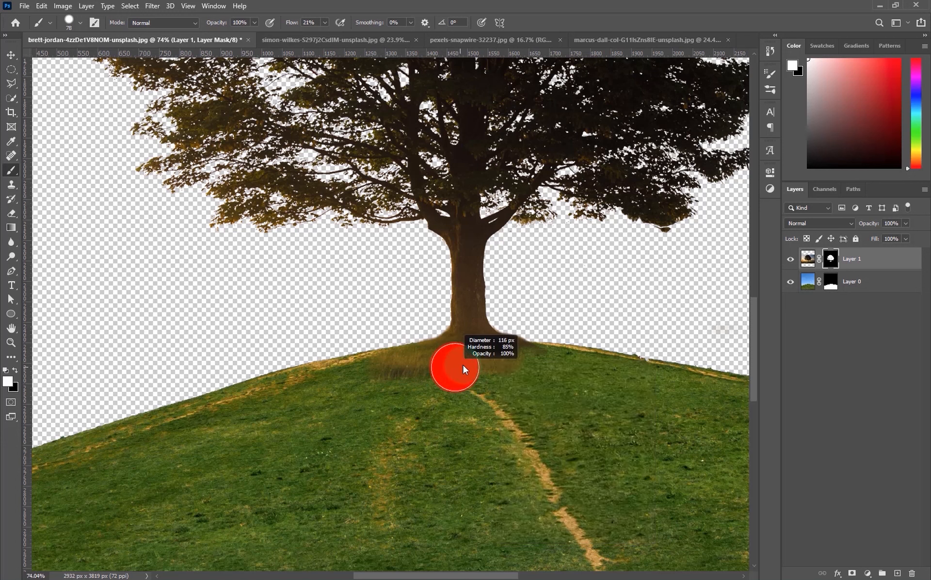
left_click_drag(463, 365, 451, 299)
left_click_drag(476, 554, 487, 252)
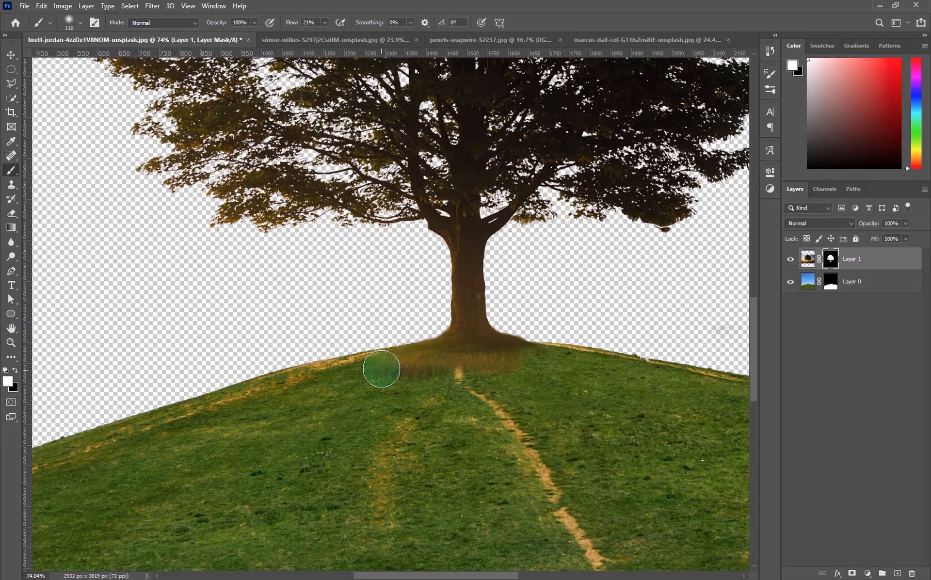
mouse_move(373, 371)
left_mouse_down()
mouse_move(395, 365)
mouse_move(354, 376)
mouse_move(517, 363)
mouse_move(570, 372)
mouse_move(530, 355)
mouse_move(536, 374)
left_mouse_up()
- Fade the restored grass into the hill with soft black strokes on the tree mask beneath the trunk
scroll(535, 374, "down", 5)
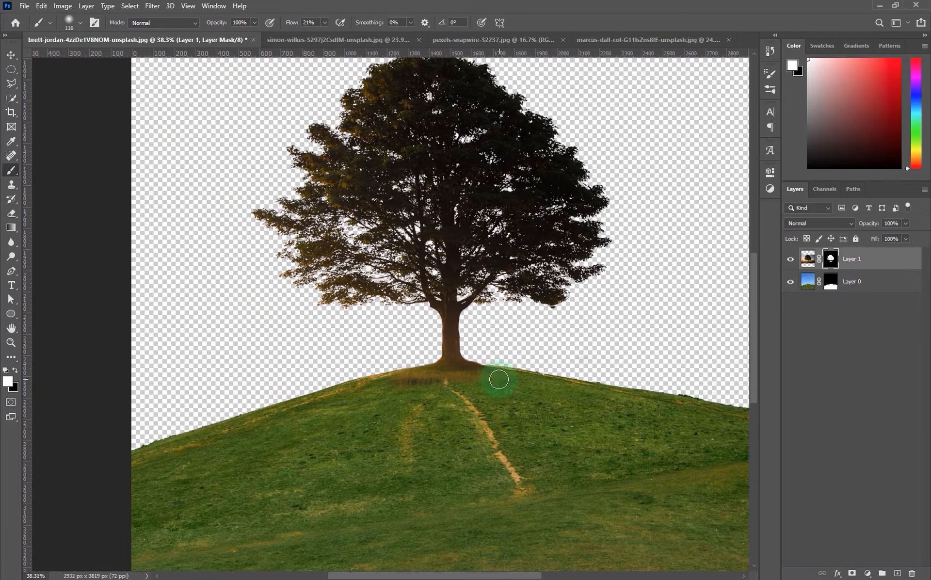
key("x")
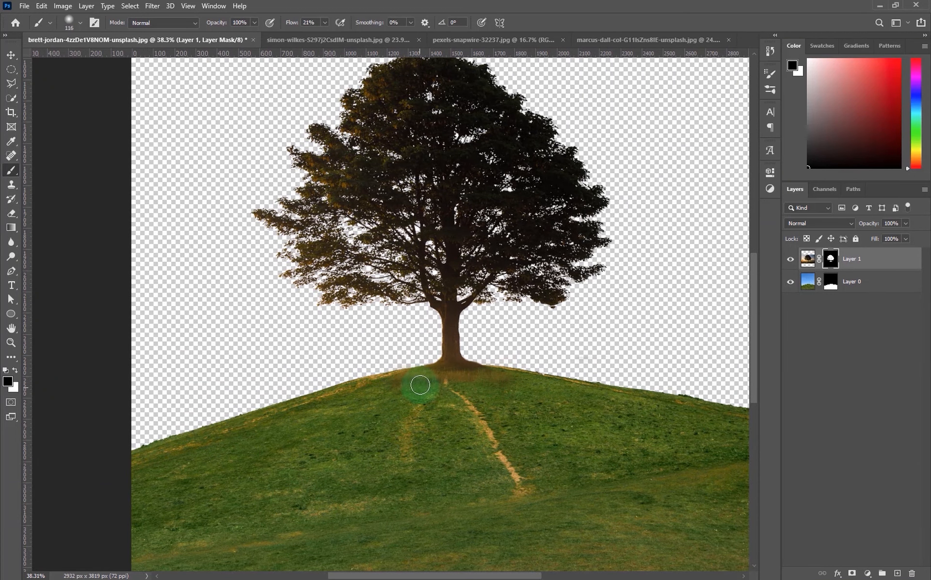
mouse_move(420, 384)
left_mouse_down()
mouse_move(386, 391)
mouse_move(450, 376)
mouse_move(426, 389)
mouse_move(458, 377)
mouse_move(518, 388)
mouse_move(486, 370)
mouse_move(527, 381)
mouse_move(513, 383)
mouse_move(540, 388)
left_mouse_up()
key("x")
key("x")
right_click(468, 394, "alt")
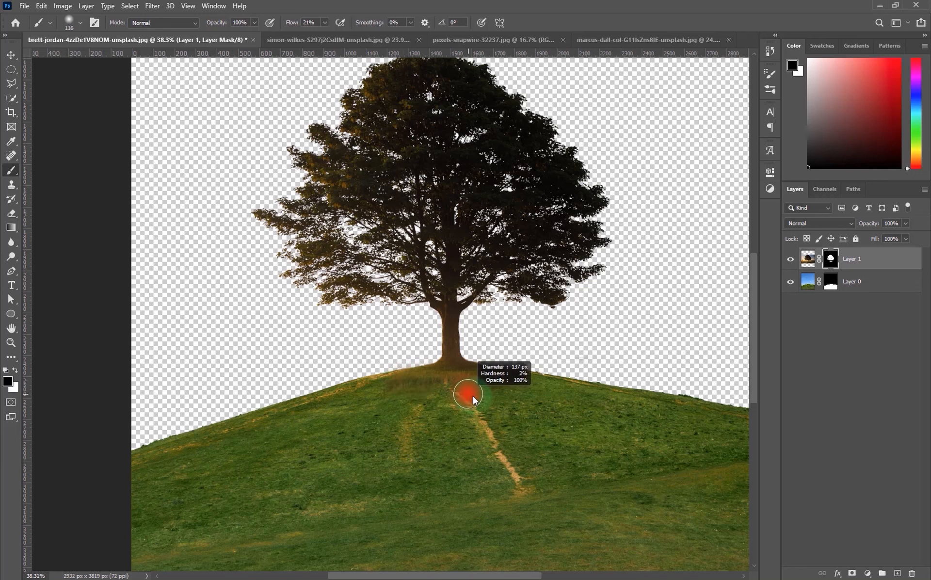
key("ctrl+0")
key("v")
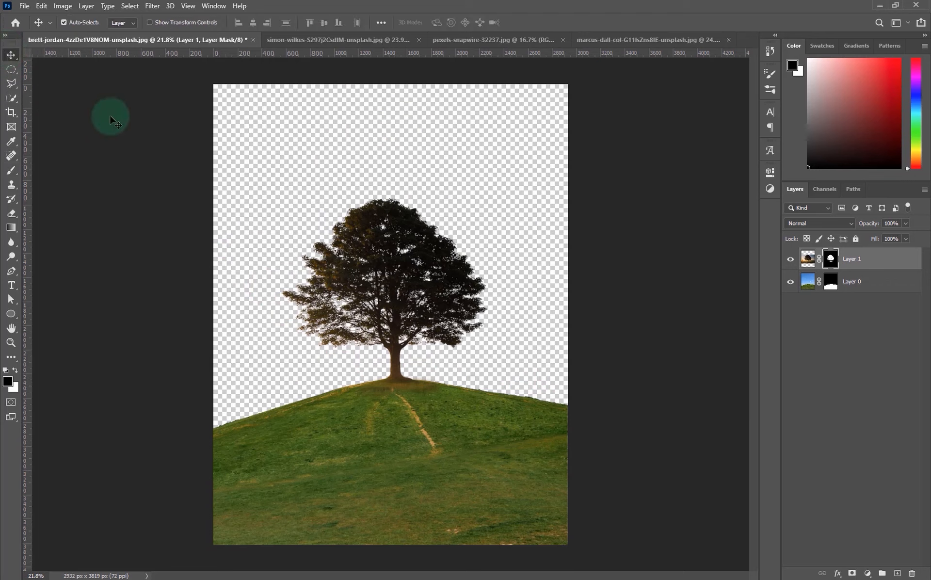
- Group the tree and hill layers together
left_click(873, 281)
left_click(874, 270, "shift")
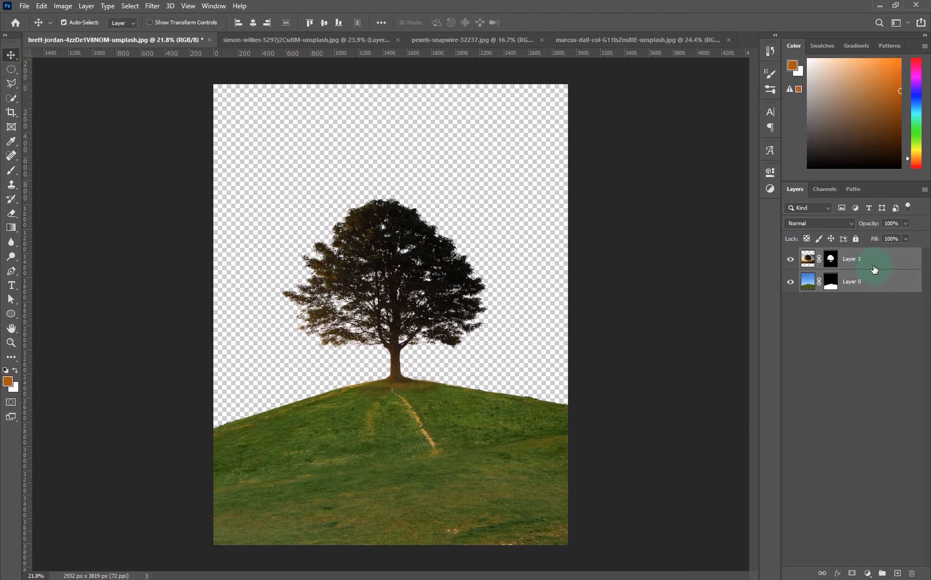
key("ctrl+g")
- Add a Color Lookup adjustment above the group using a 3D LUT that gives a dark, bluish night tone
left_click(868, 573)
left_click(885, 502)
left_click(707, 200)
left_click(703, 339)
left_click(769, 172)
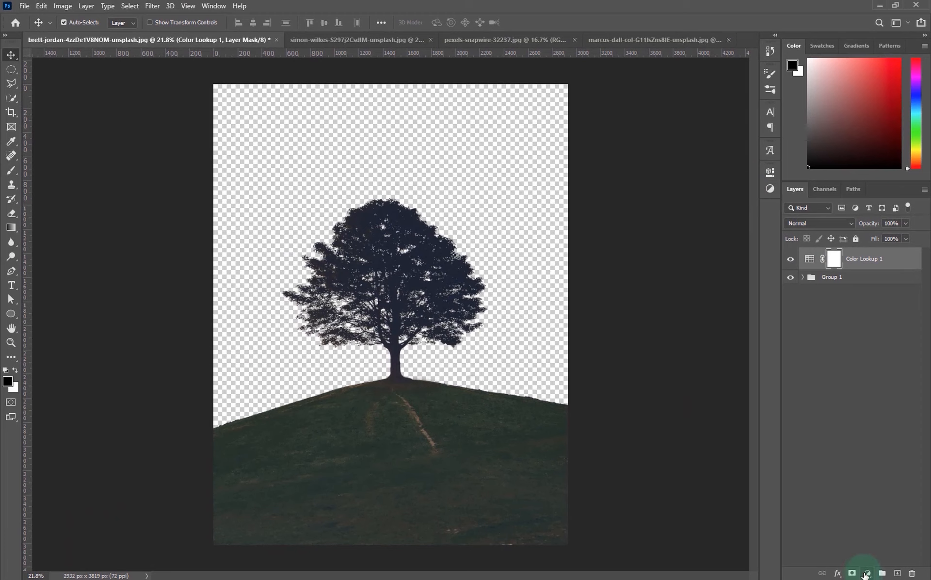
- Add a Curves adjustment layer that lowers the highlight end and pulls down the shadows to darken the scene
left_click(866, 574)
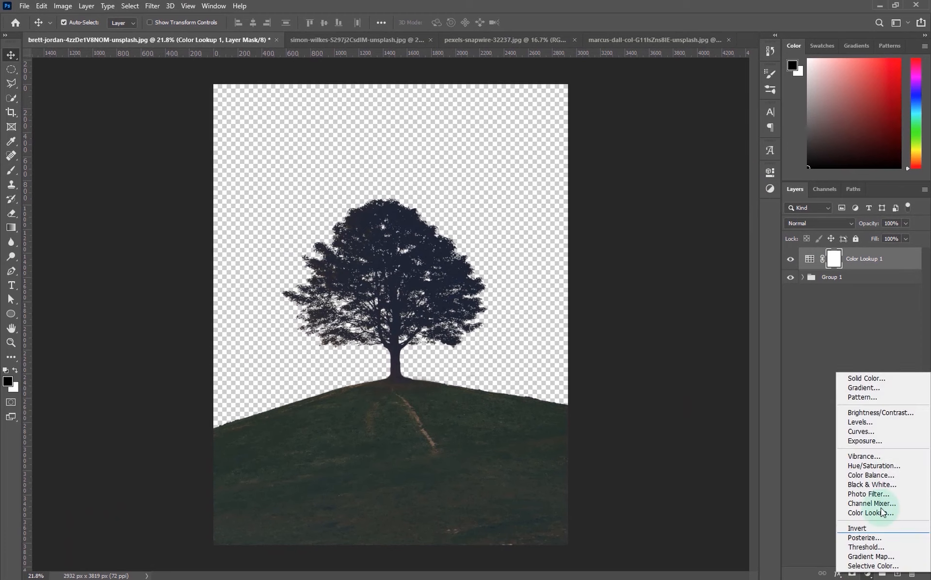
left_click(868, 431)
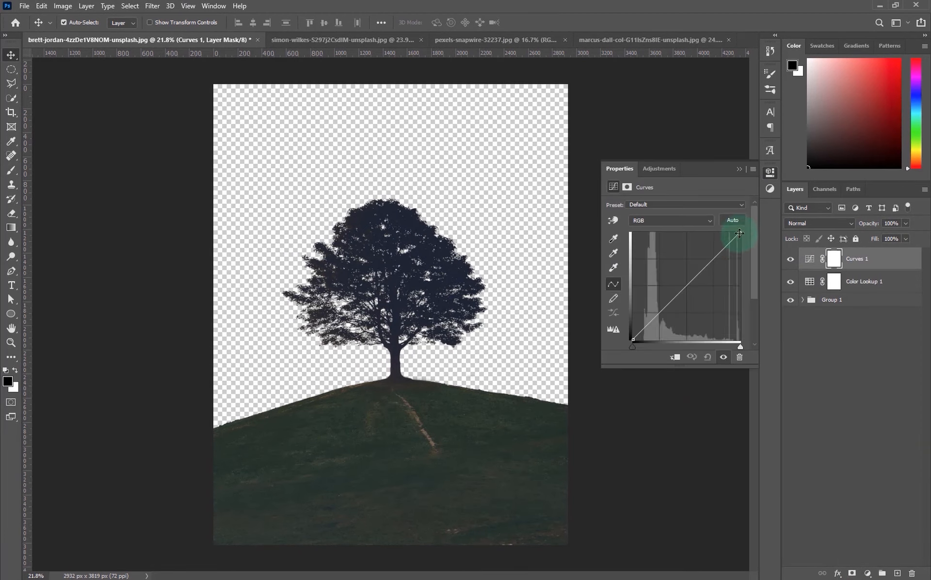
left_click_drag(739, 236, 740, 250)
left_click(647, 332)
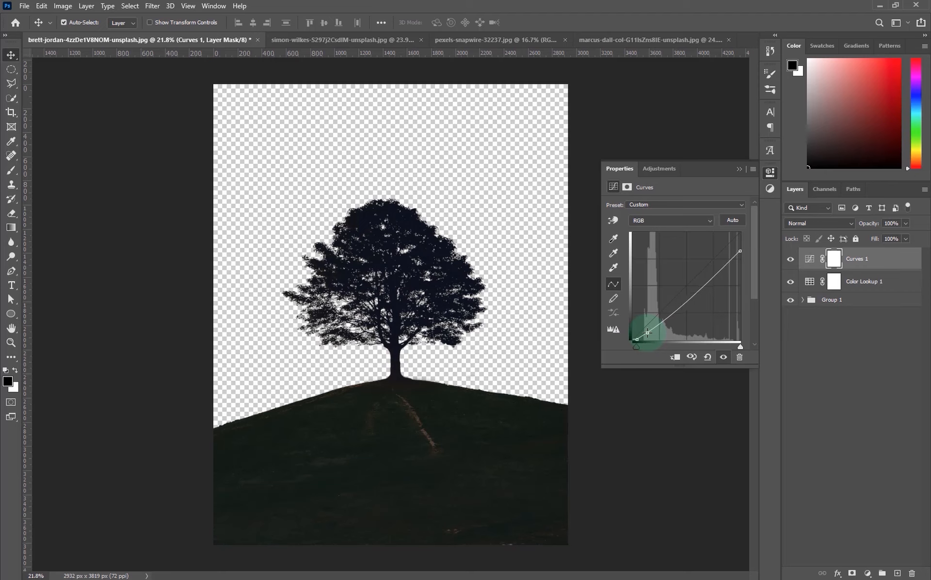
left_click(740, 168)
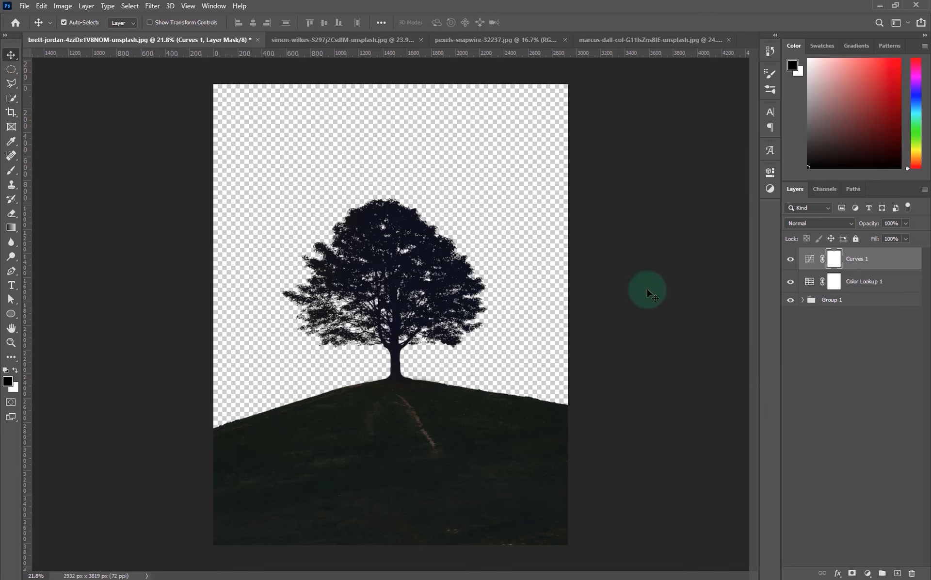
- Bring the starry Milky Way photo into the hill document and place its layer beneath the tree and hill group
left_click(379, 42)
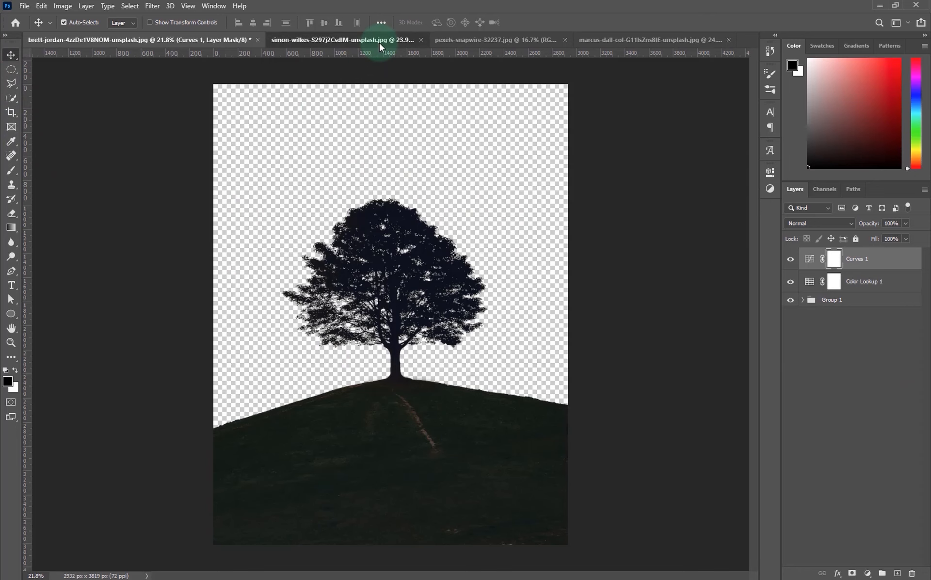
left_click(437, 43)
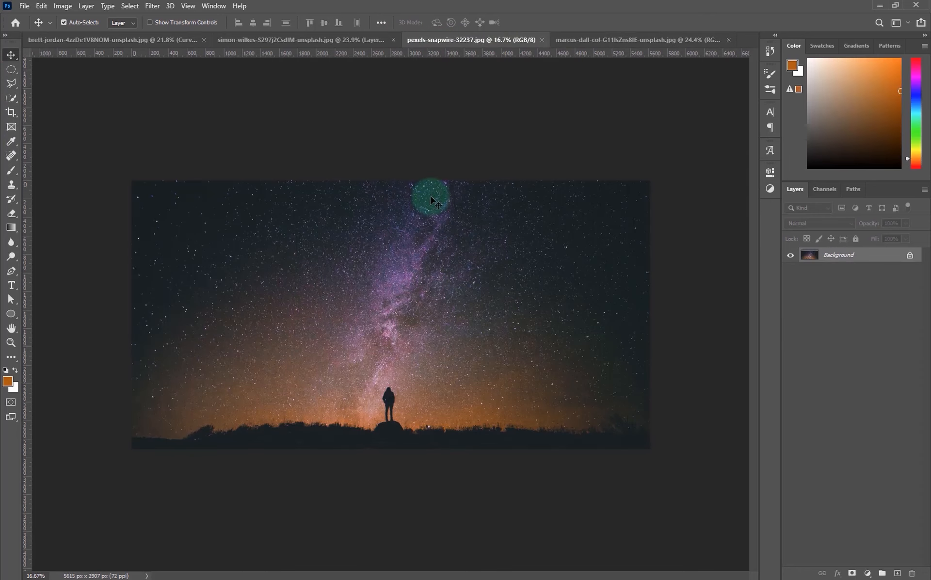
left_click_drag(146, 53, 425, 255)
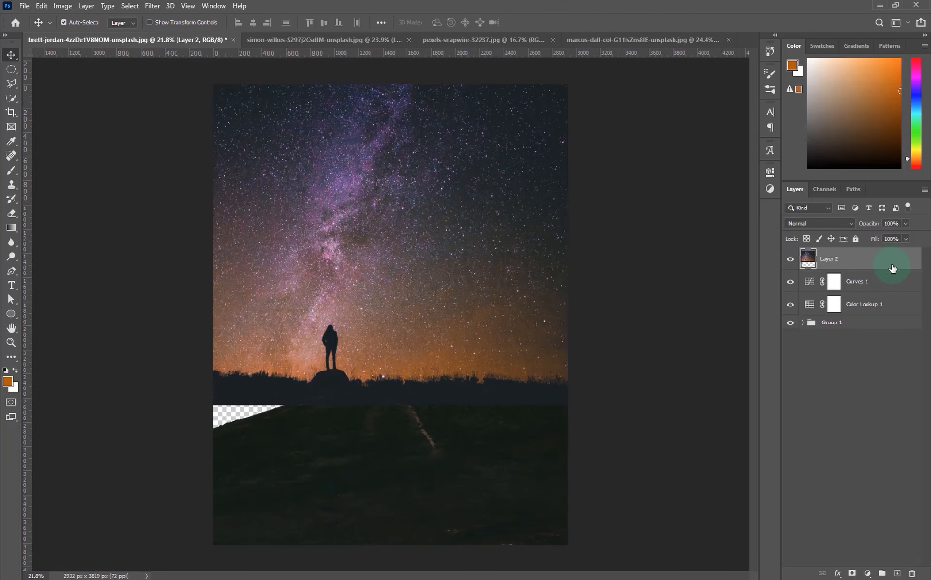
left_click_drag(892, 265, 881, 341)
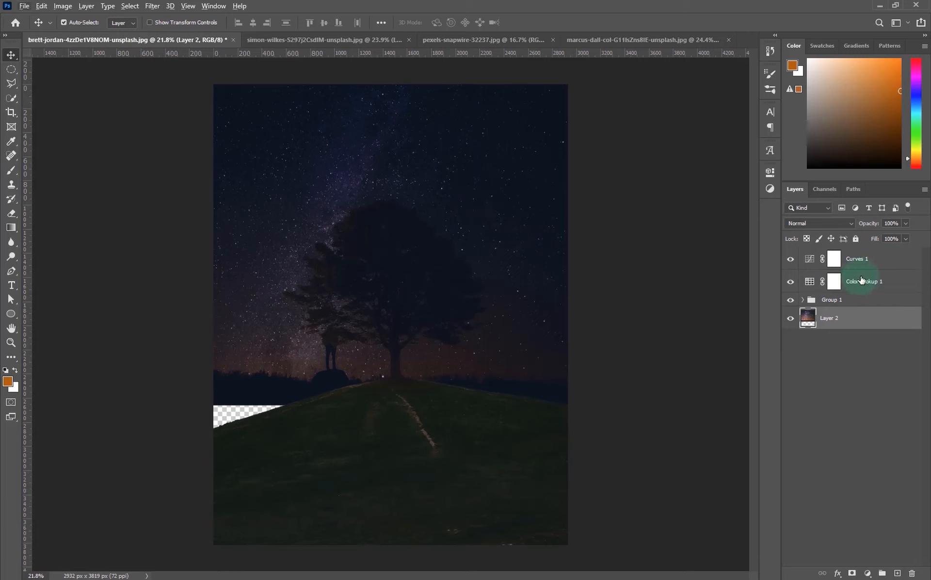
- Clip the Color Lookup and Curves adjustments to the tree and hill group so they no longer affect the sky
left_click(861, 280)
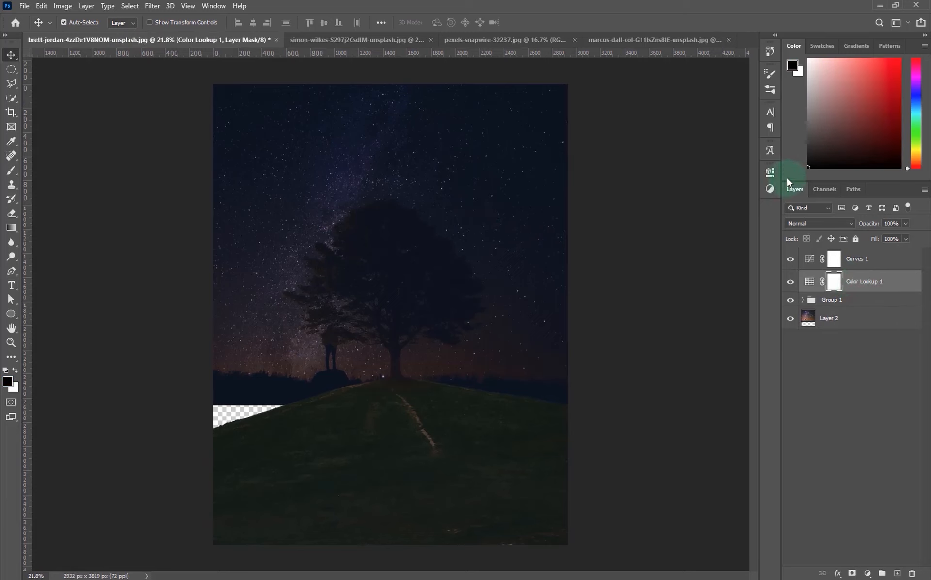
left_click(766, 171)
left_click(677, 357)
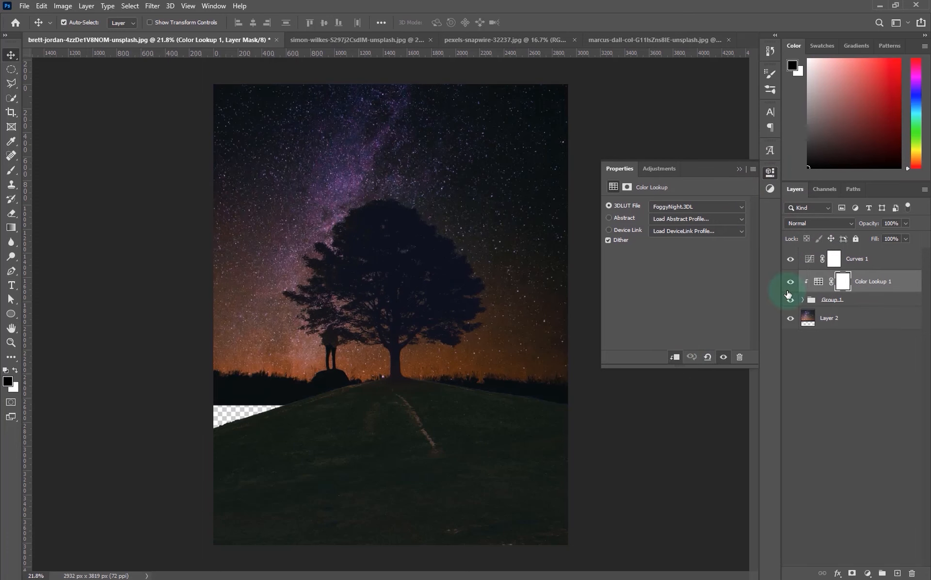
left_click(888, 260)
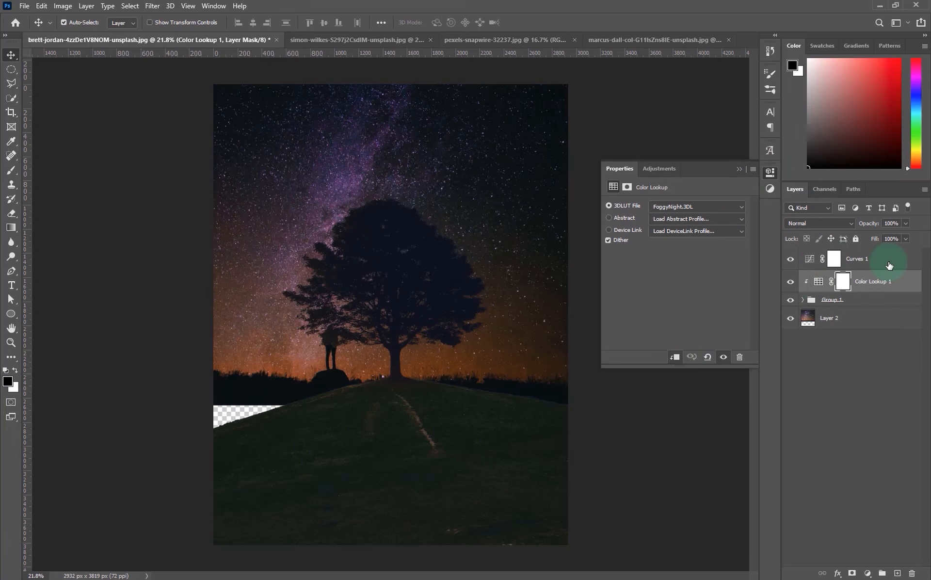
left_click(678, 358)
left_click(737, 167)
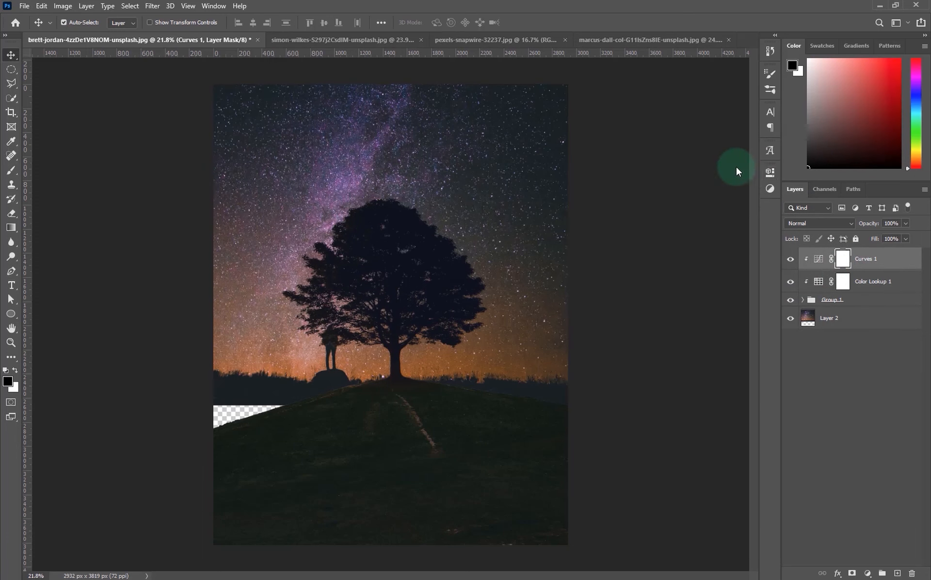
- Scale the sky layer to about 110% and position it to fill the whole area behind the tree and hill
left_click(853, 318)
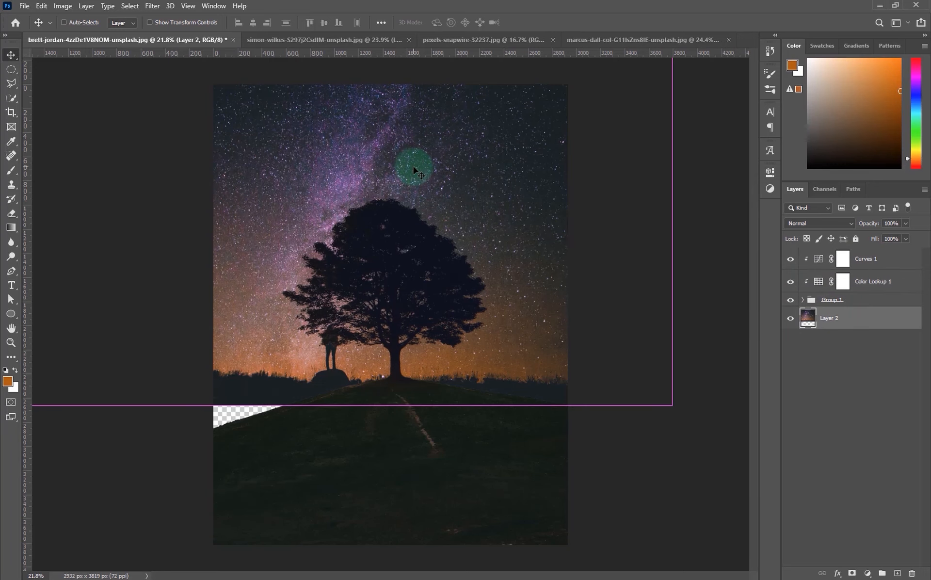
key("ctrl+t")
left_click_drag(455, 213, 475, 222)
left_click_drag(397, 112, 397, 77)
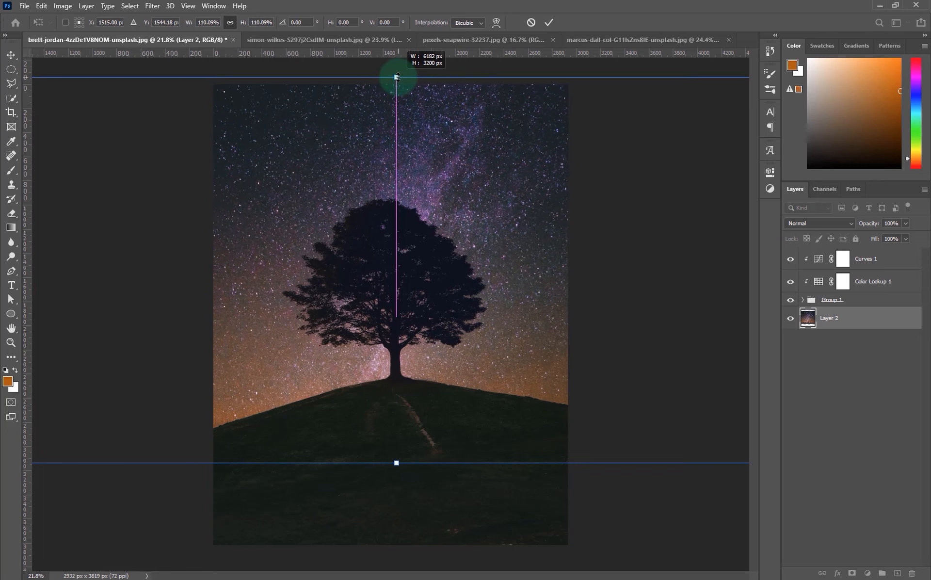
key("Return")
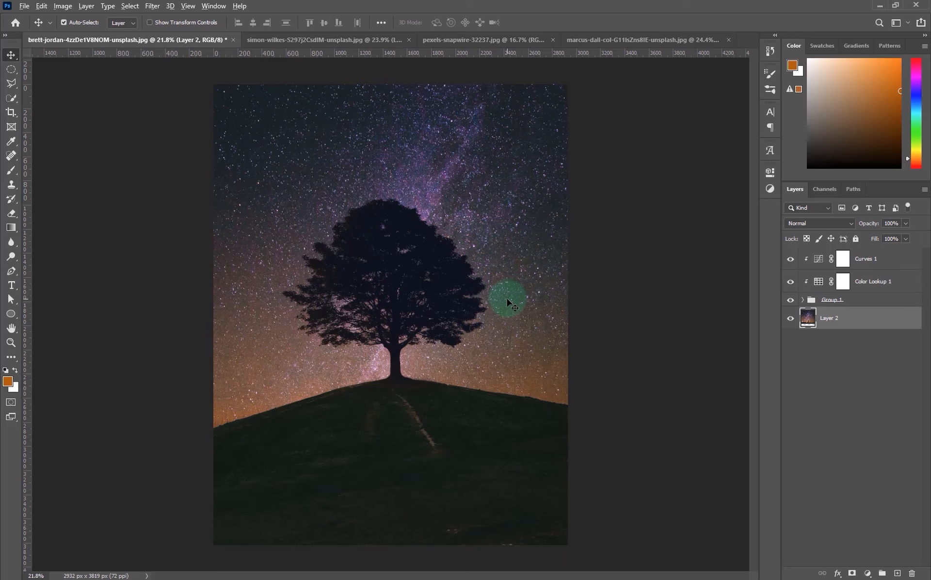
- Switch to the moon photo and select the moon's disc with a circular selection fitted to its edge
key("ctrl+minus")
left_click(470, 45)
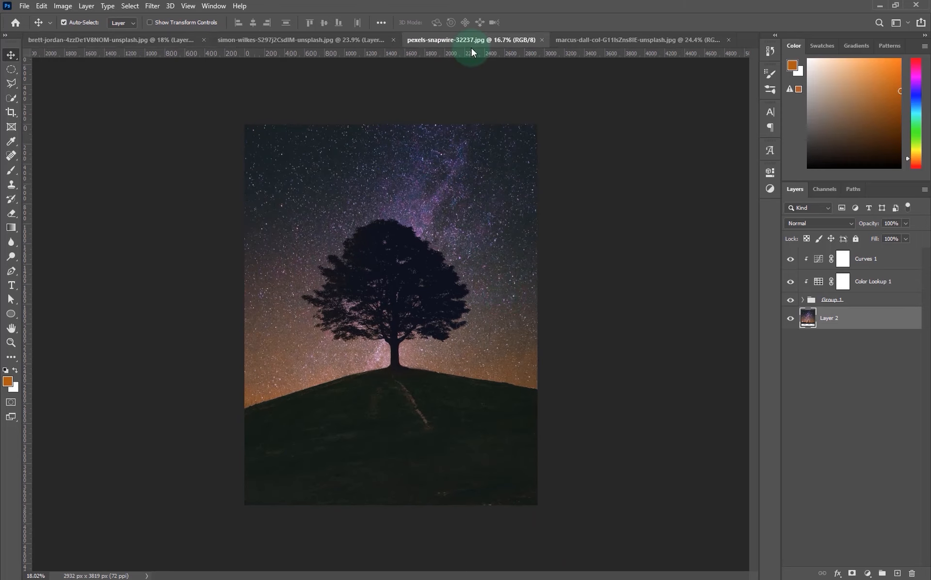
left_click(604, 40)
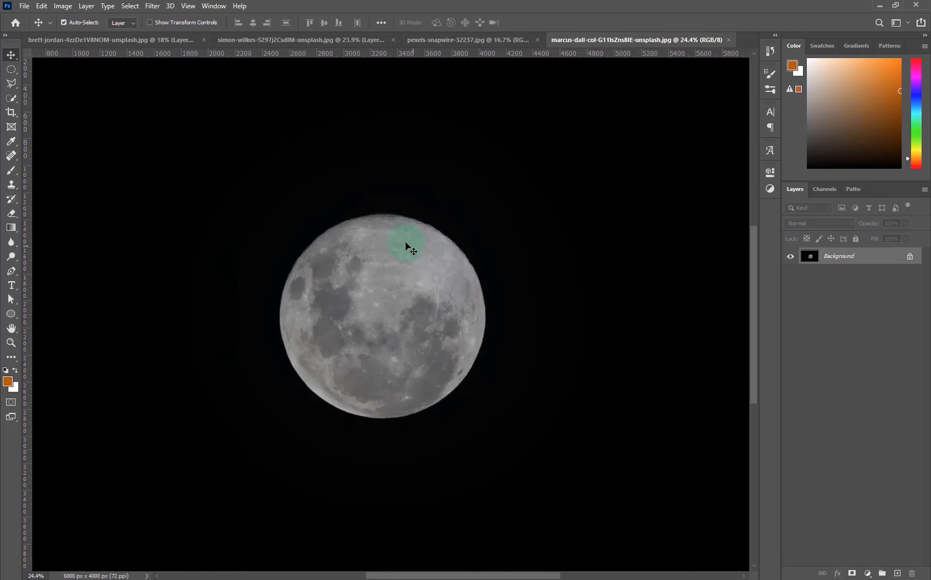
scroll(405, 246, "down", 2)
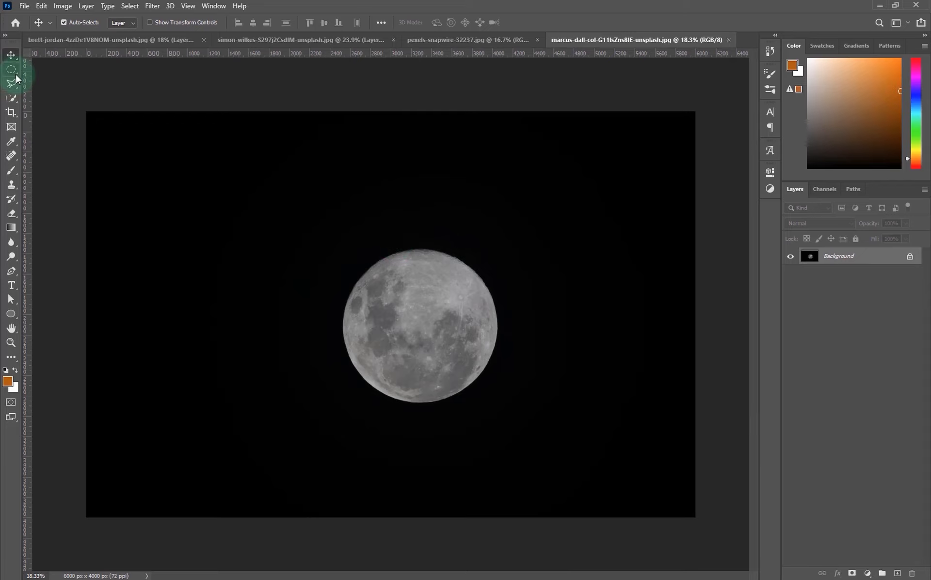
left_click(14, 73)
left_click_drag(396, 286, 571, 402)
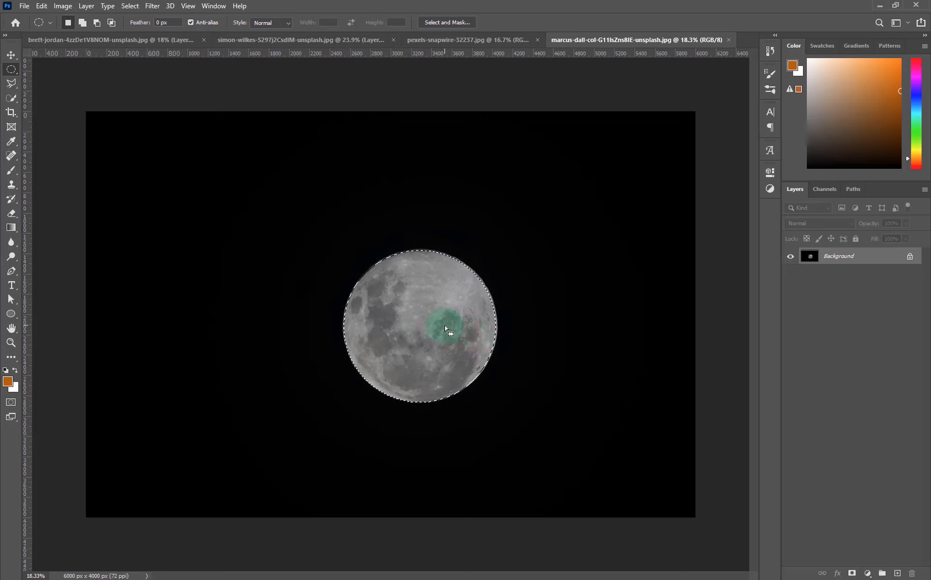
left_click_drag(445, 325, 445, 326)
left_click_drag(405, 292, 316, 234)
key("ctrl+BackSpace")
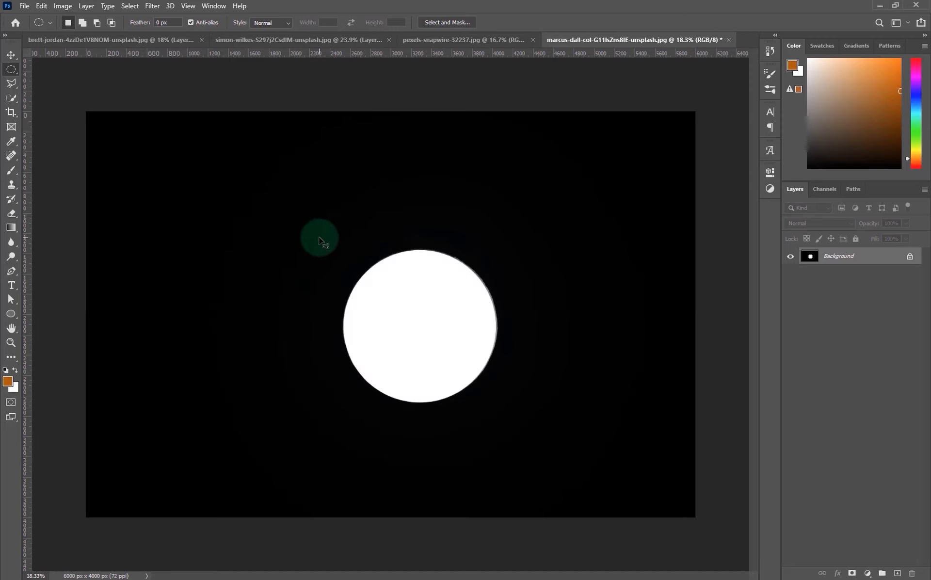
key("ctrl+z")
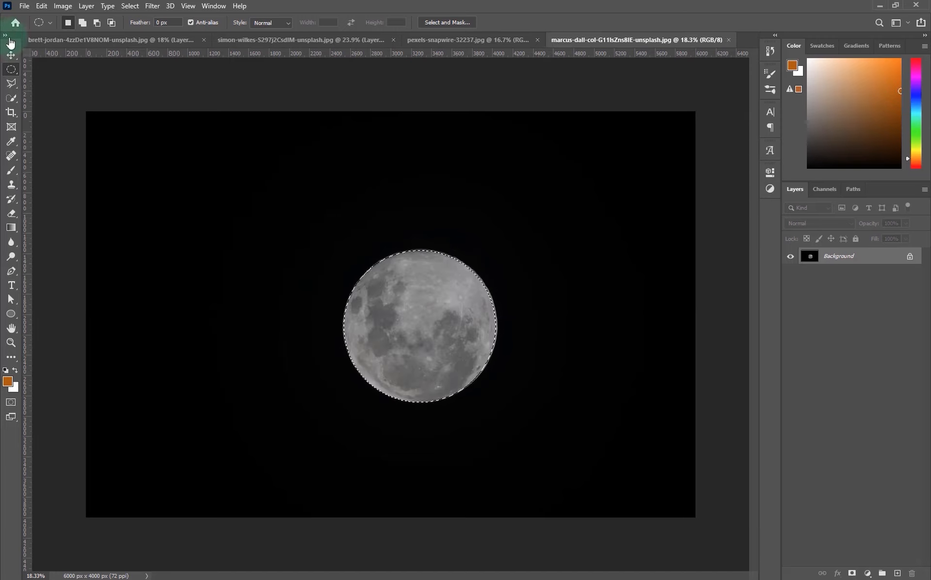
- Bring the selected moon into the composite above the sky layer, scale it to about 82% and centre it behind the treetop
left_click(11, 55)
left_click_drag(369, 281, 387, 187)
key("ctrl+t")
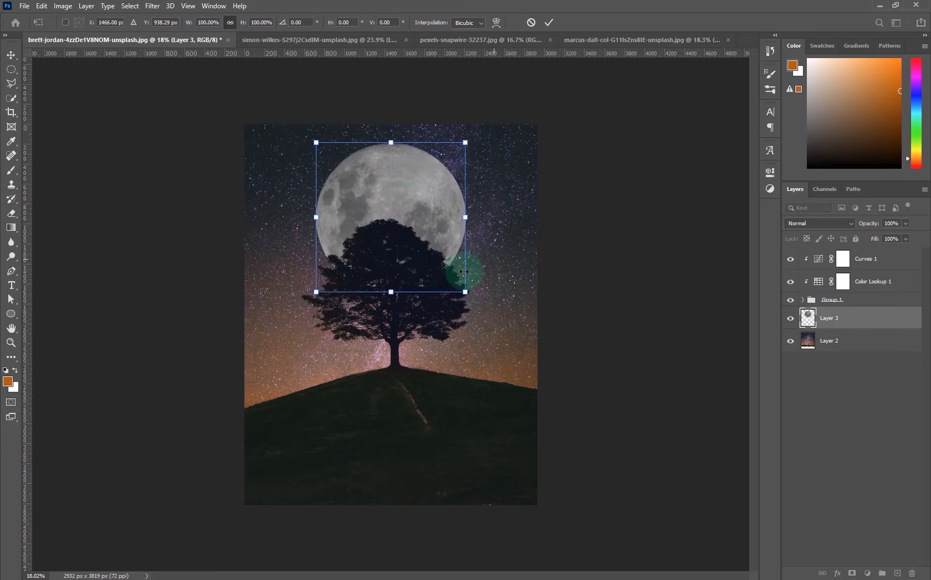
left_click_drag(391, 291, 391, 265)
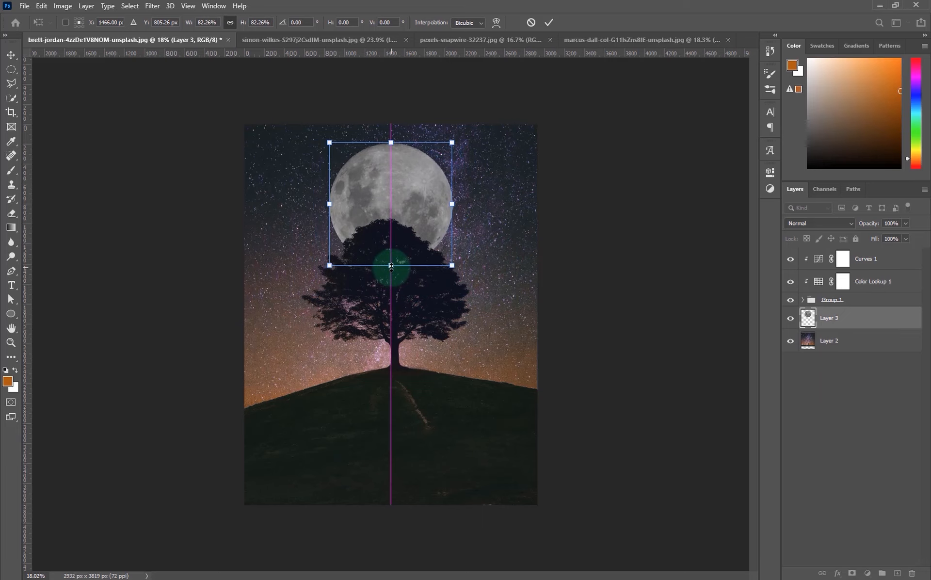
left_click_drag(413, 214, 412, 211)
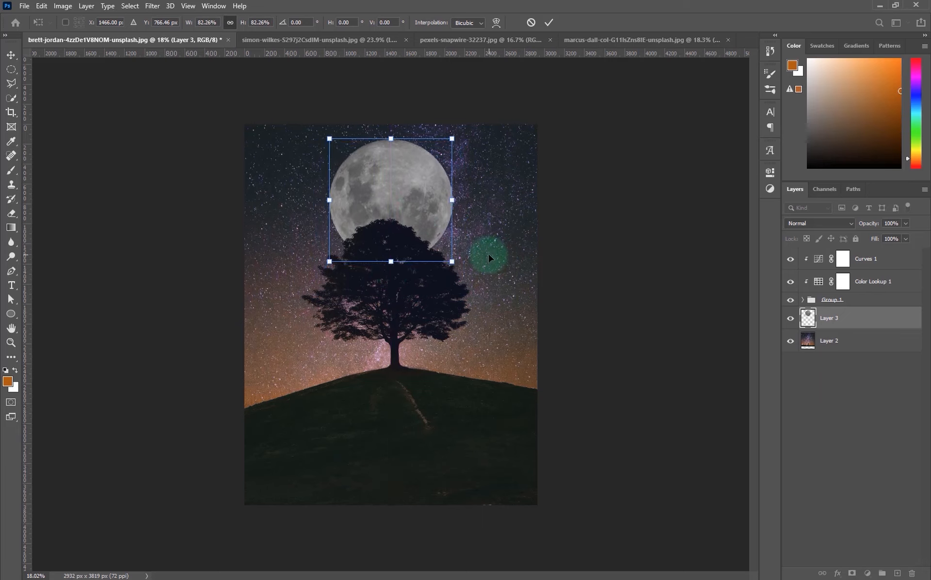
key("Return")
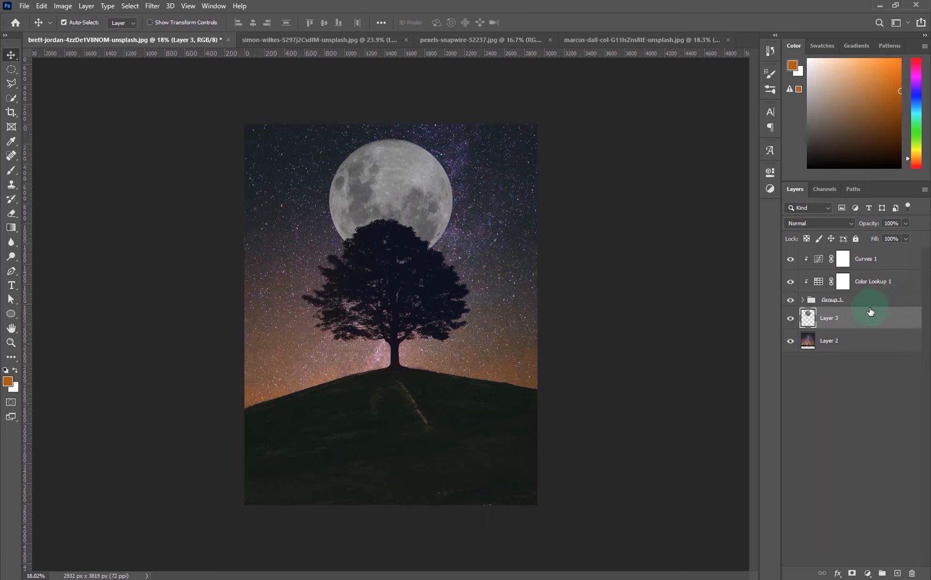
- Scale the tree layer inside the group to about 87% and recentre it on the hilltop beneath the moon
left_click(897, 302)
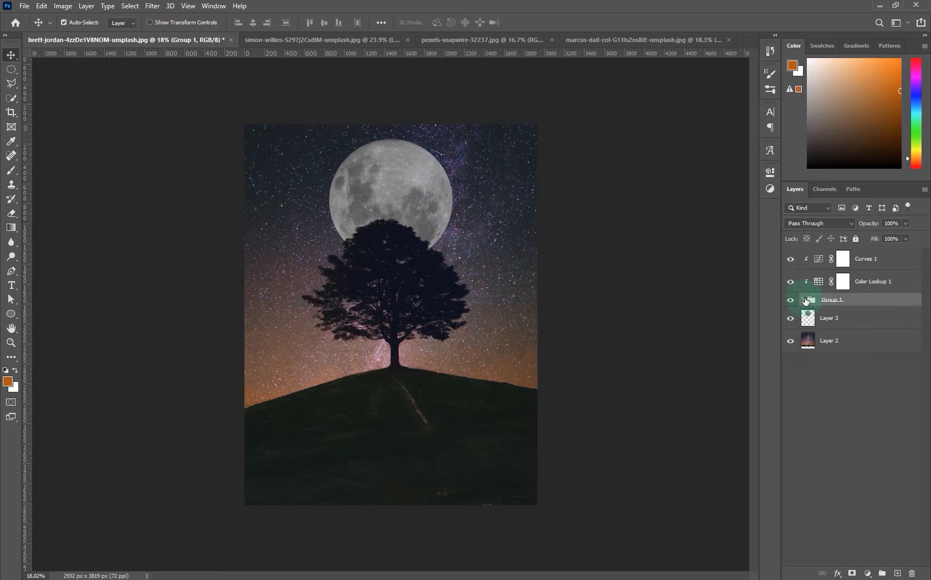
left_click(805, 300)
left_click(854, 329)
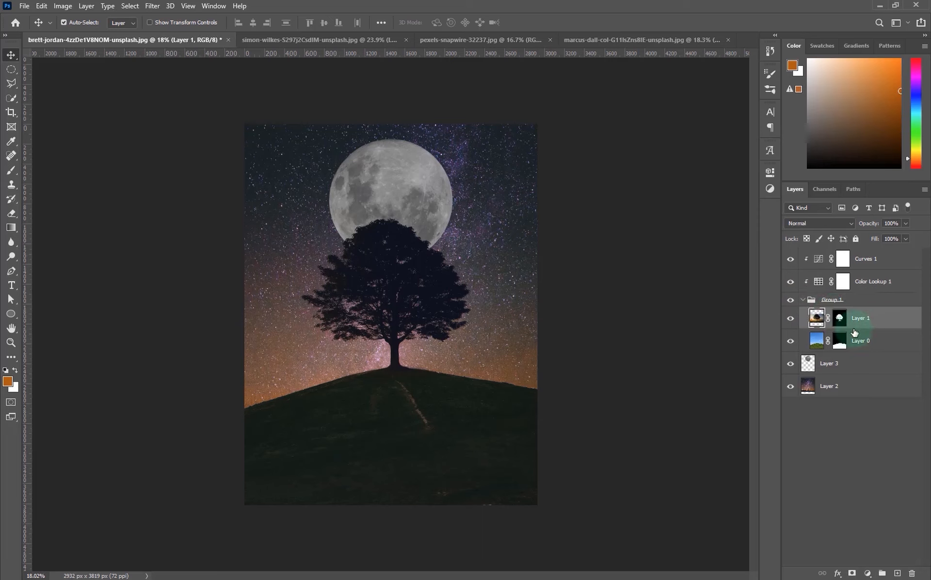
key("ctrl+t")
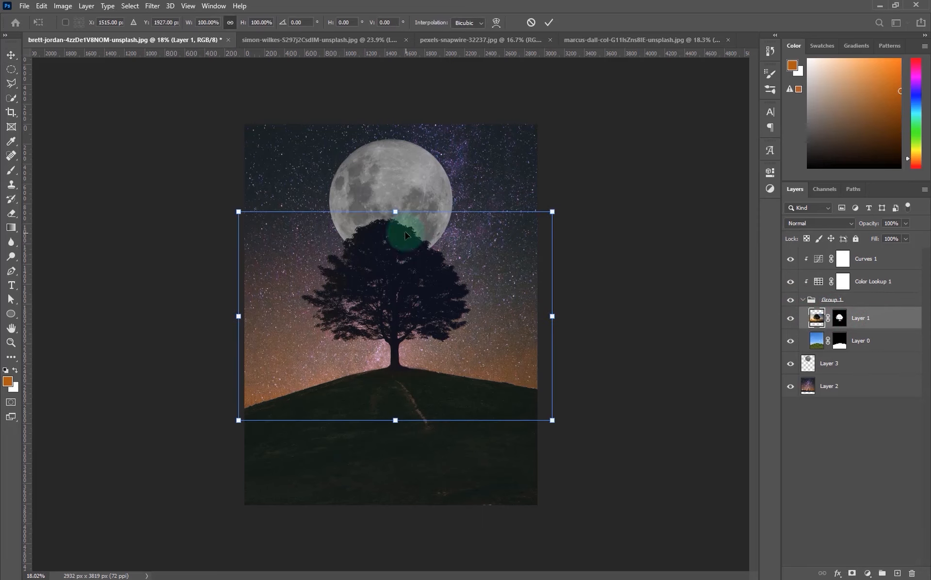
left_click_drag(398, 212, 396, 236)
mouse_move(406, 315)
left_mouse_down()
mouse_move(396, 311)
mouse_move(401, 302)
mouse_move(397, 314)
left_mouse_up()
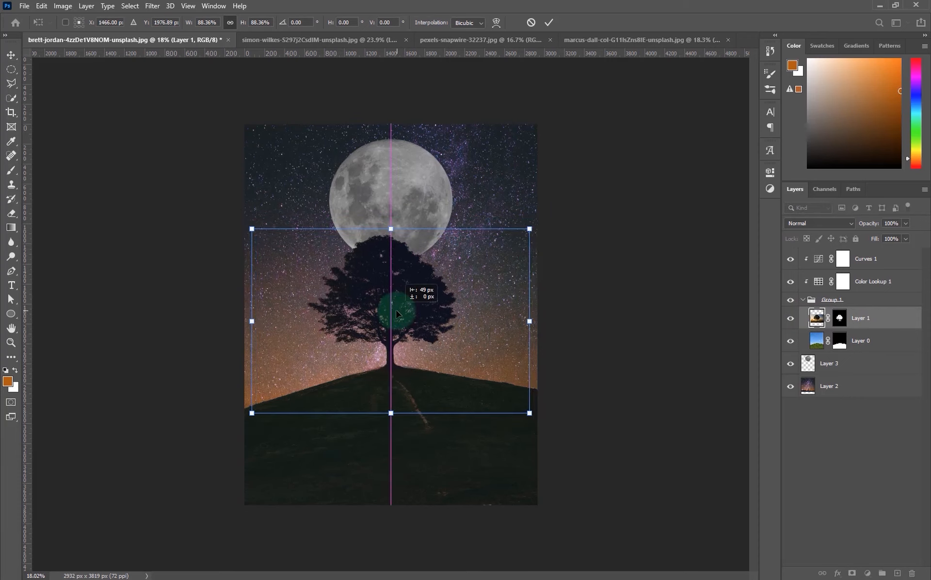
left_click_drag(392, 228, 392, 231)
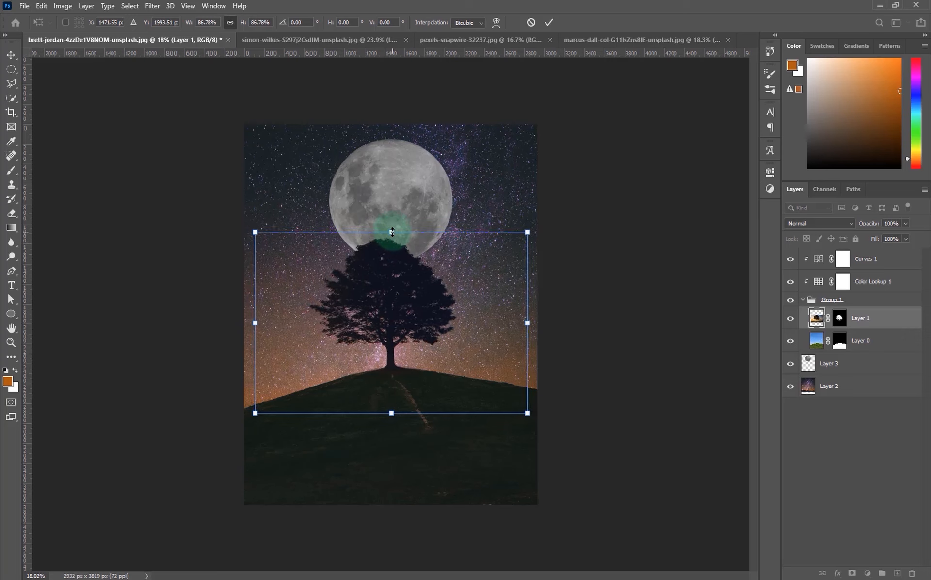
double_click(434, 303)
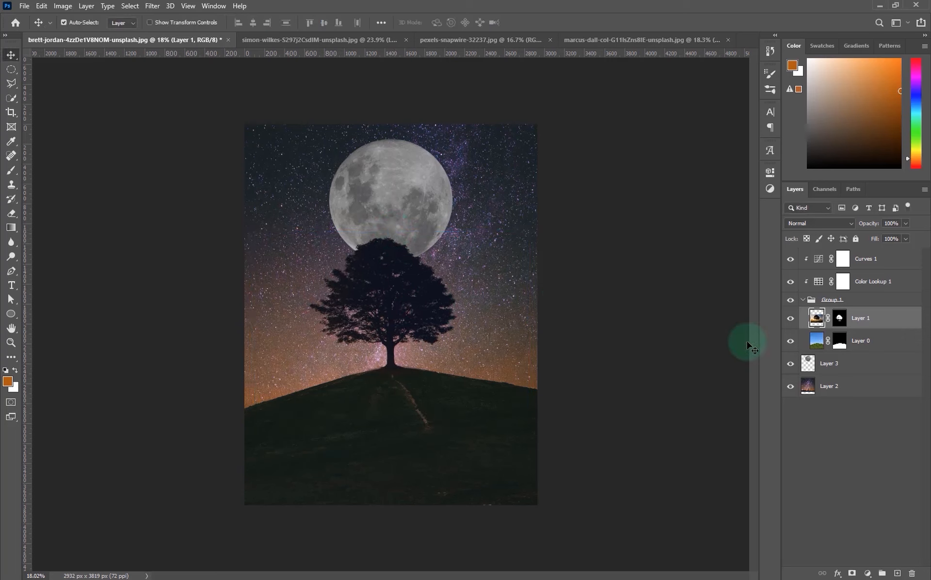
left_click(802, 304)
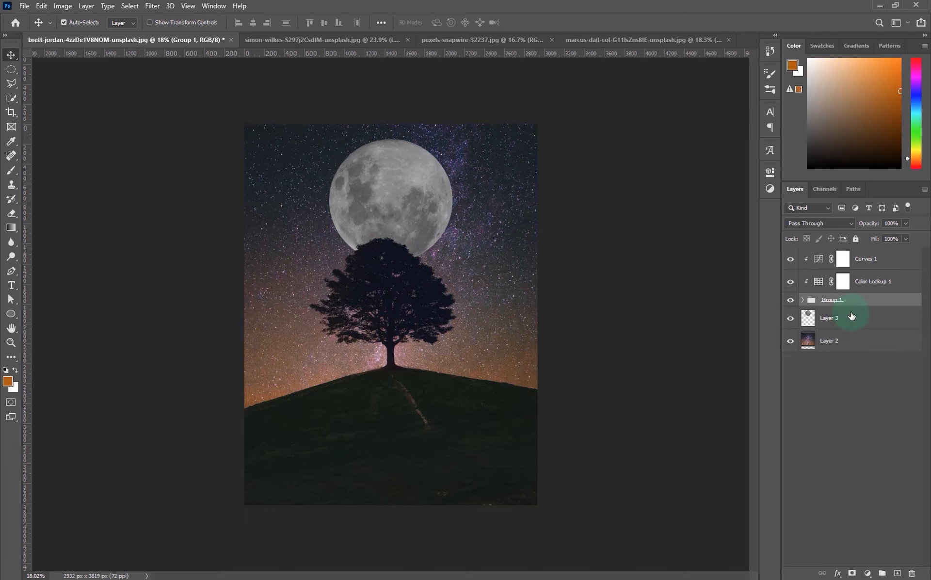
- Enlarge the moon slightly, extending it upward while keeping it centred behind the treetop
left_click(848, 317)
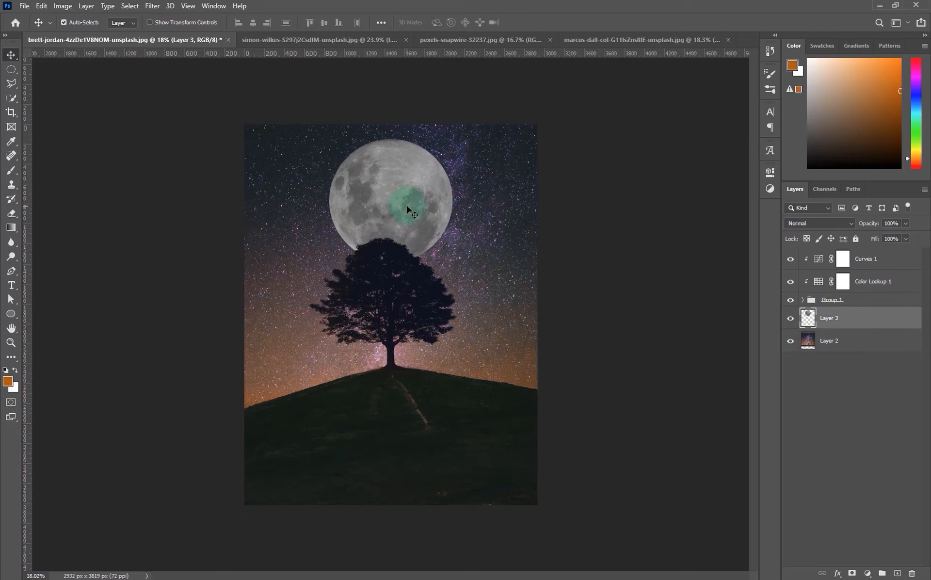
key("ctrl+t")
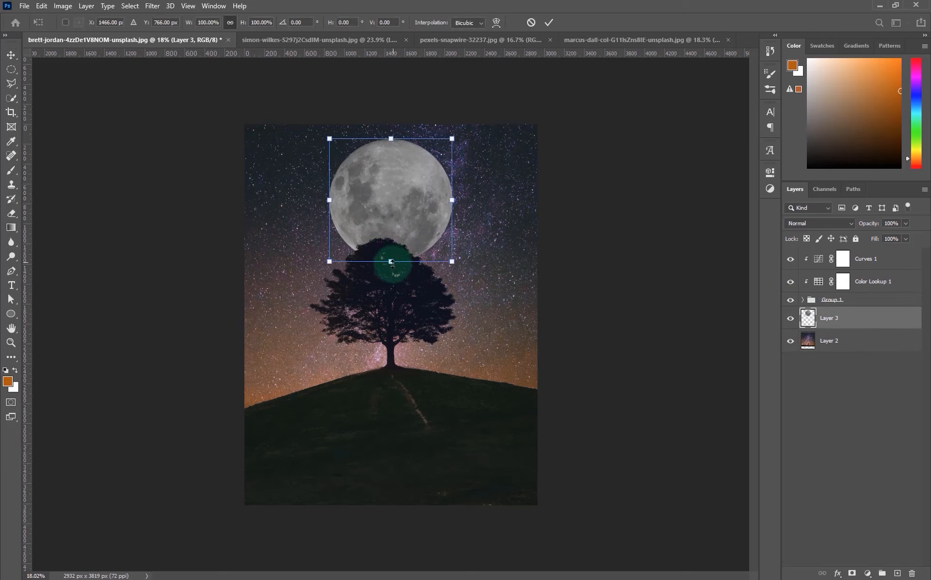
left_click_drag(391, 262, 389, 221)
left_click(454, 262)
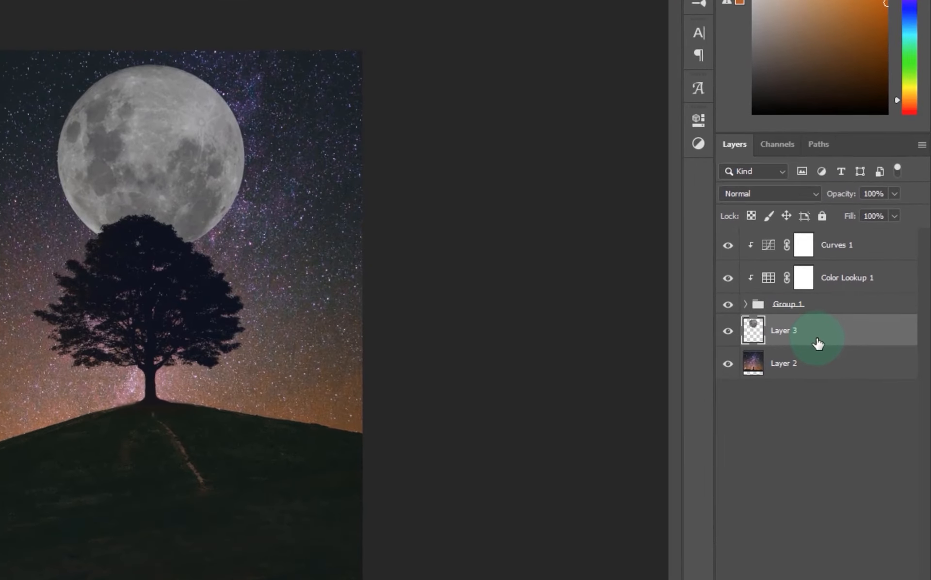
- Add a white Screen Inner Glow to the moon at 61% opacity, 29 px, and a white Overlay Outer Glow at 100% opacity, 139 px
right_click(818, 343)
left_click(645, 55)
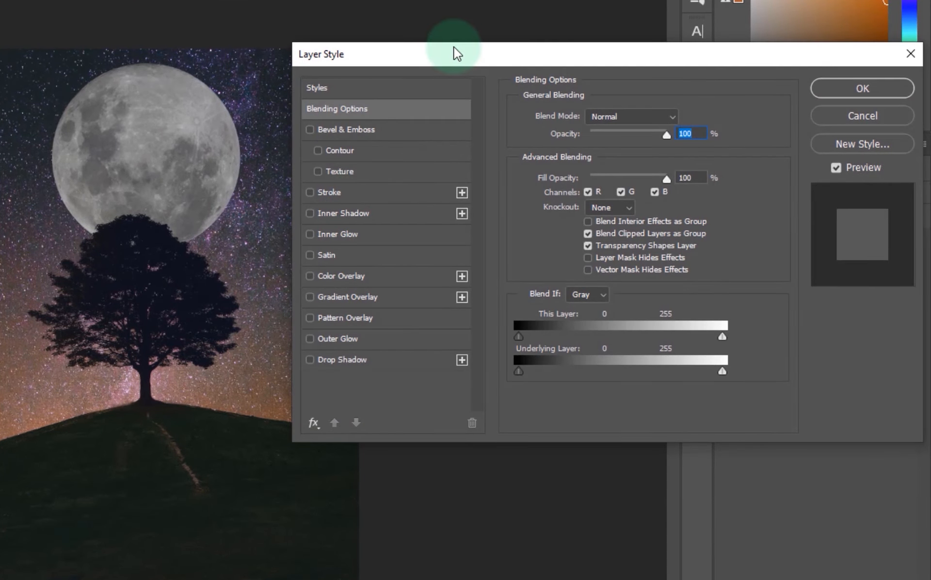
left_click_drag(453, 50, 380, 53)
left_click(250, 234)
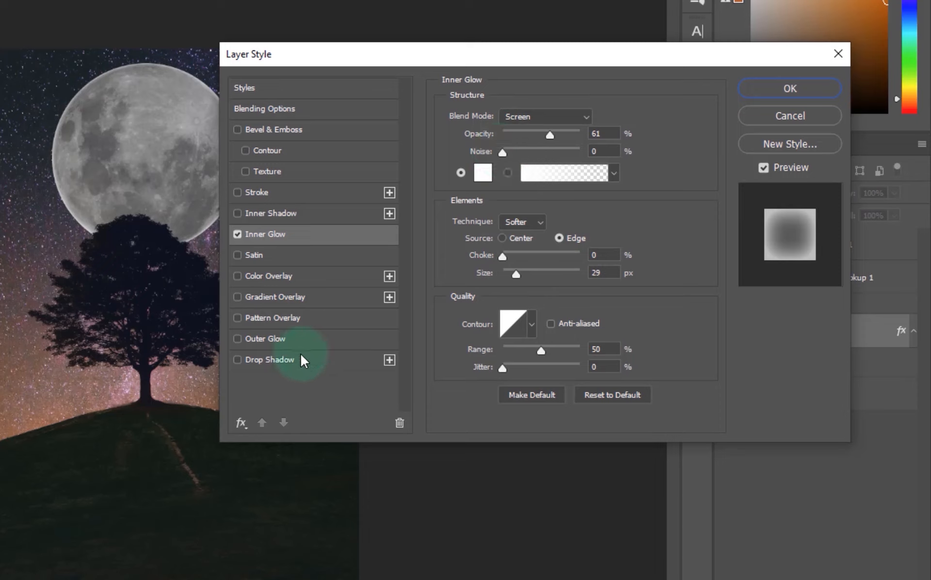
left_click(253, 339)
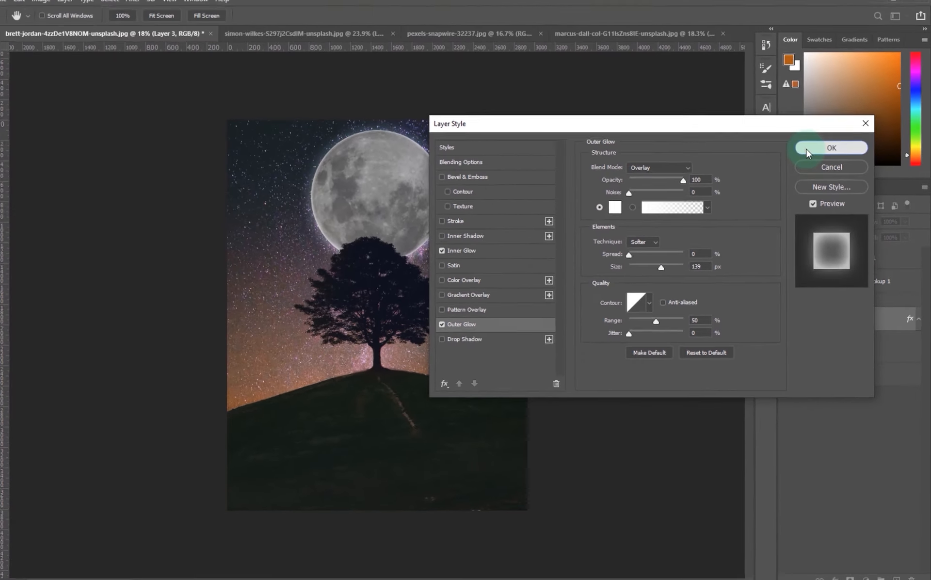
left_click(790, 88)
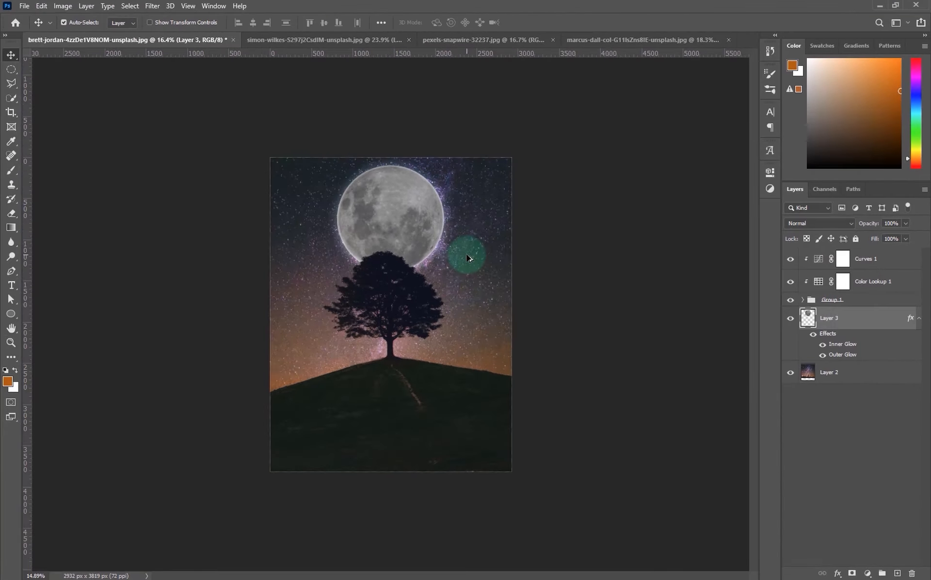
- Draw a flat ellipse shape about 1775 × 306 px across the middle of the tree, above the Curves 1 layer
scroll(467, 255, "up", 2)
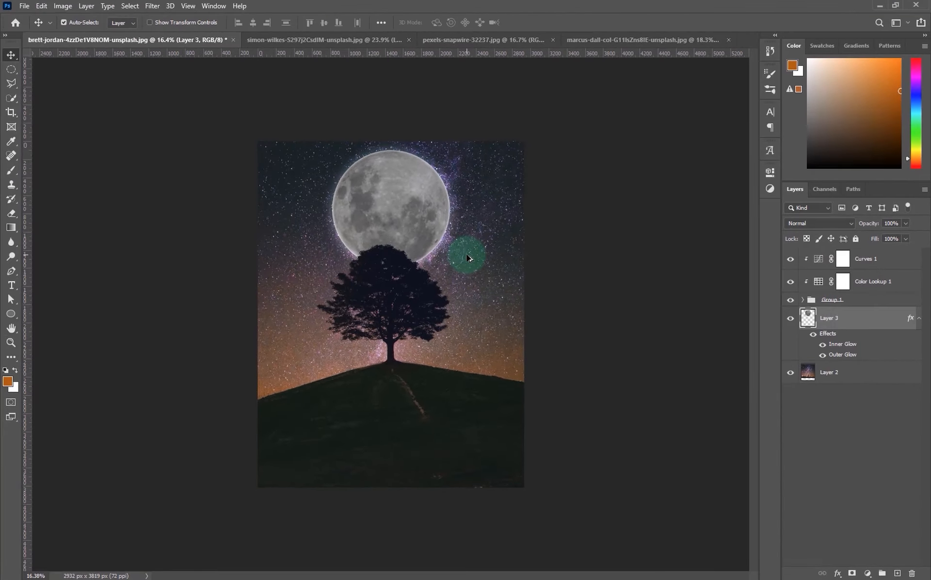
left_click(889, 263)
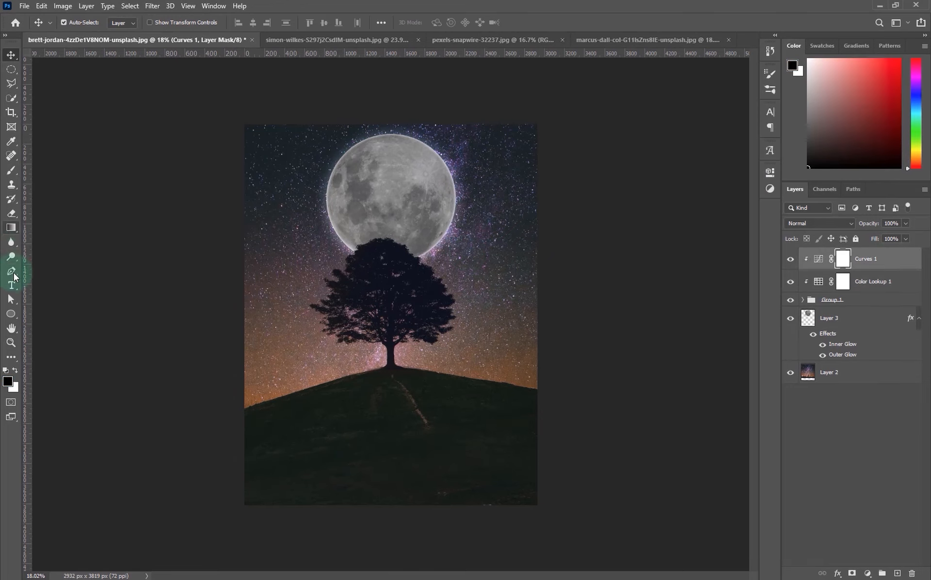
left_click(11, 314)
scroll(374, 286, "up", 2)
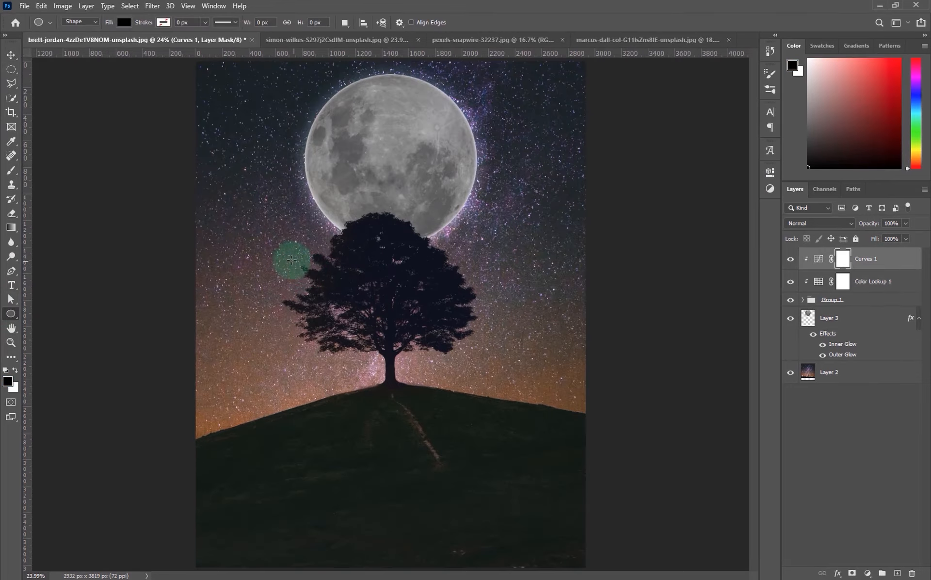
left_click_drag(289, 259, 500, 307)
key("space")
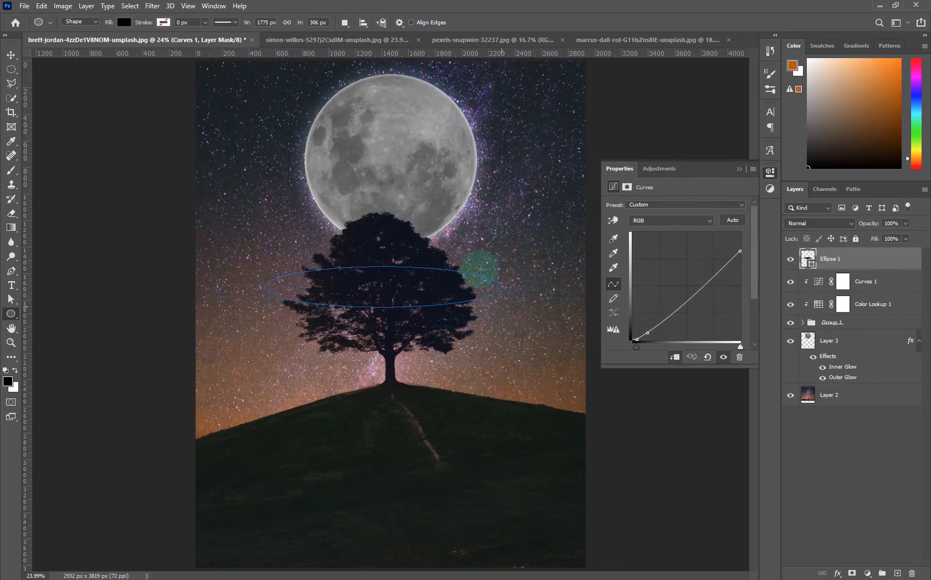
- Remove the ellipse's fill and give it a white stroke about 8.28 px wide
left_click(613, 256)
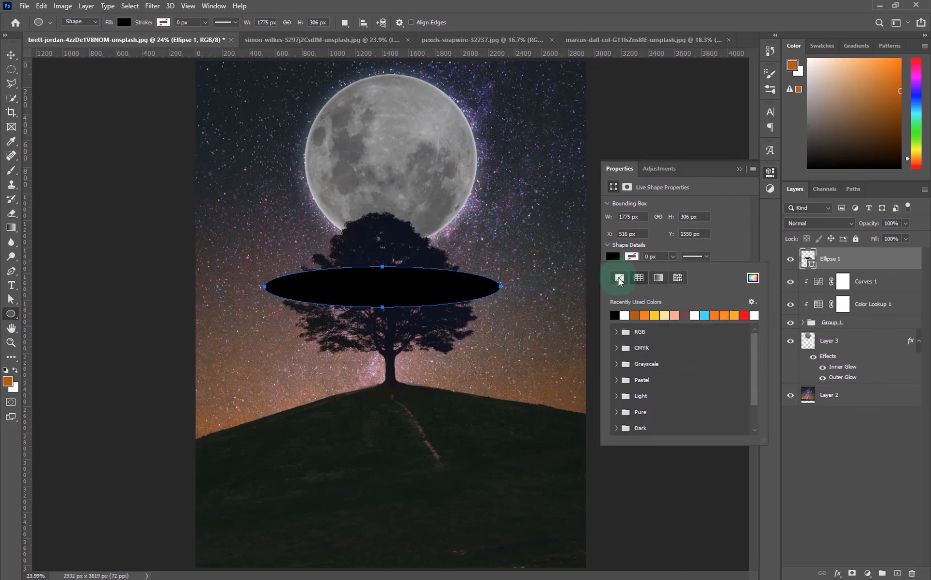
left_click(619, 278)
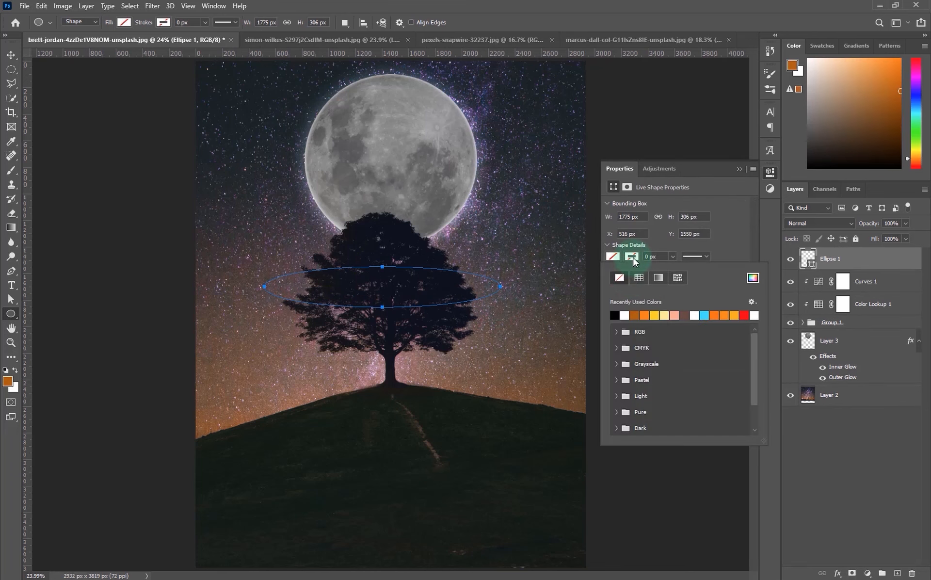
left_click(632, 278)
left_click(657, 257)
left_click(672, 256)
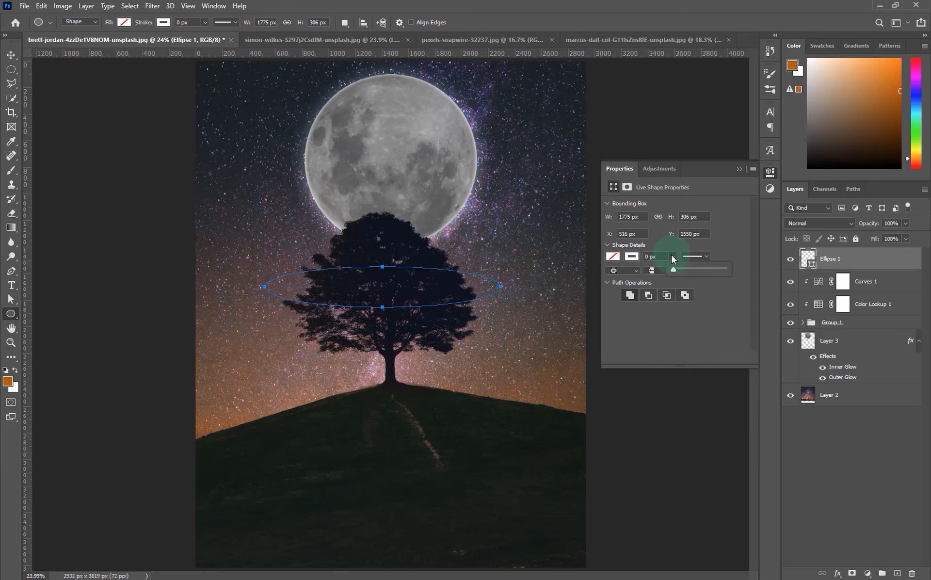
left_click_drag(676, 272, 685, 272)
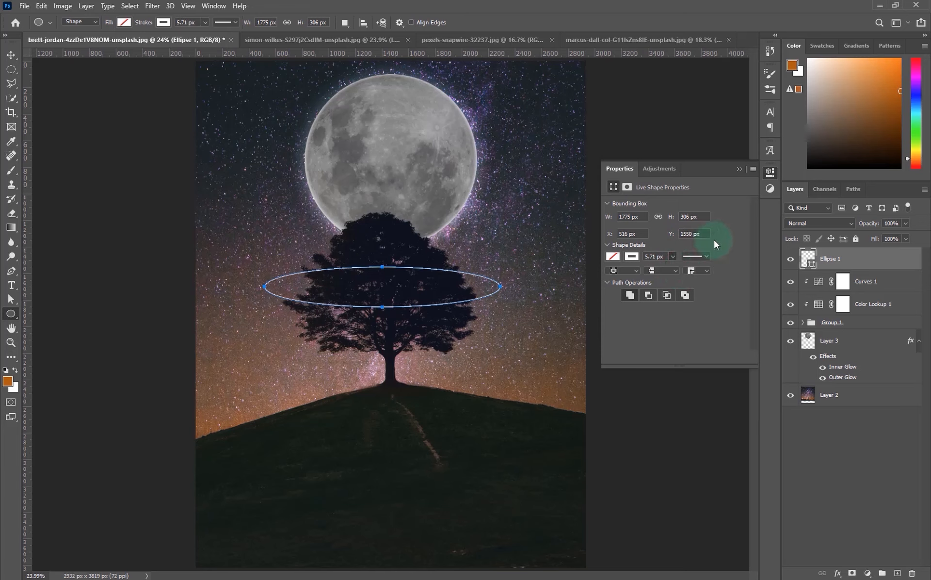
left_click(672, 257)
left_click_drag(678, 272, 677, 272)
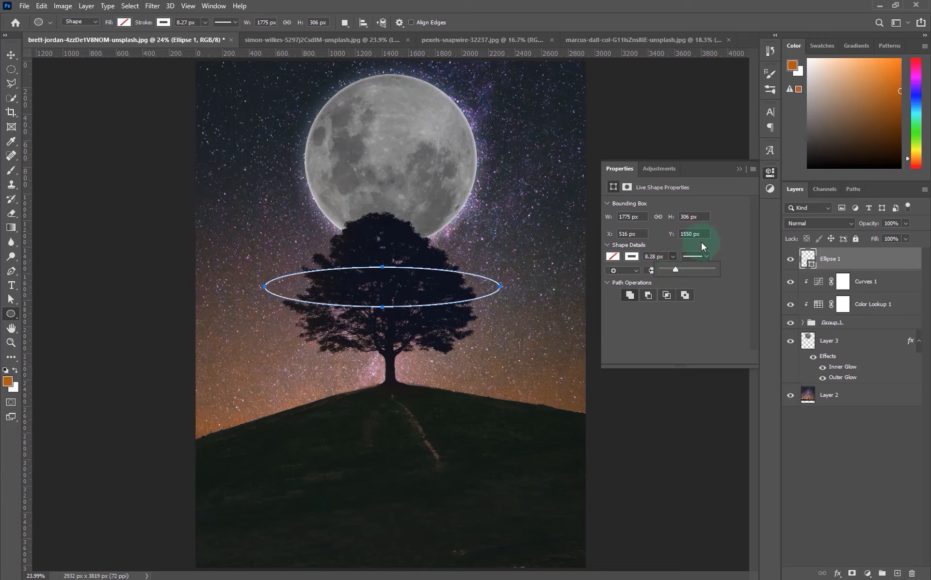
left_click(14, 55)
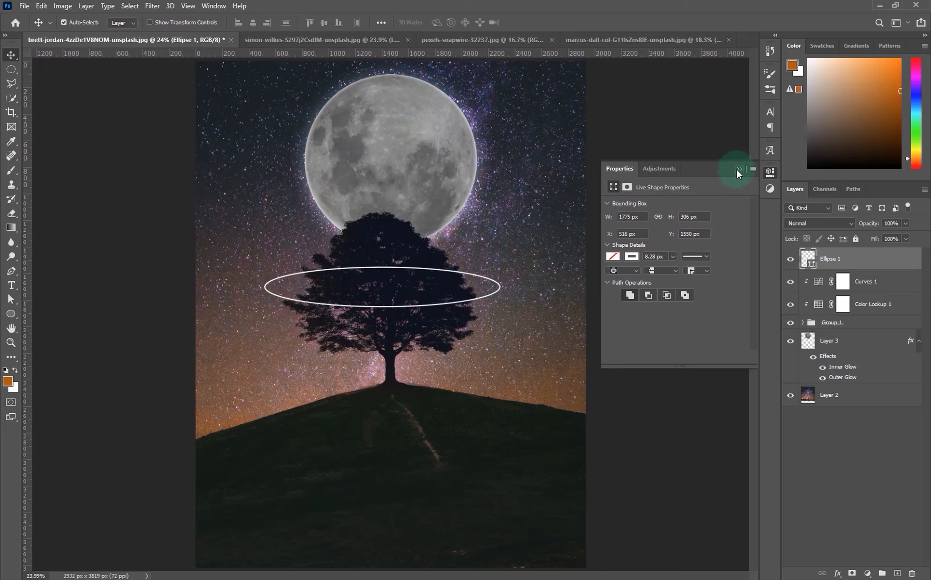
left_click(738, 169)
- Transform the Ellipse 1 layer, pulling its upper corners inward for perspective and flattening it to about 46.8% height
left_click(397, 271)
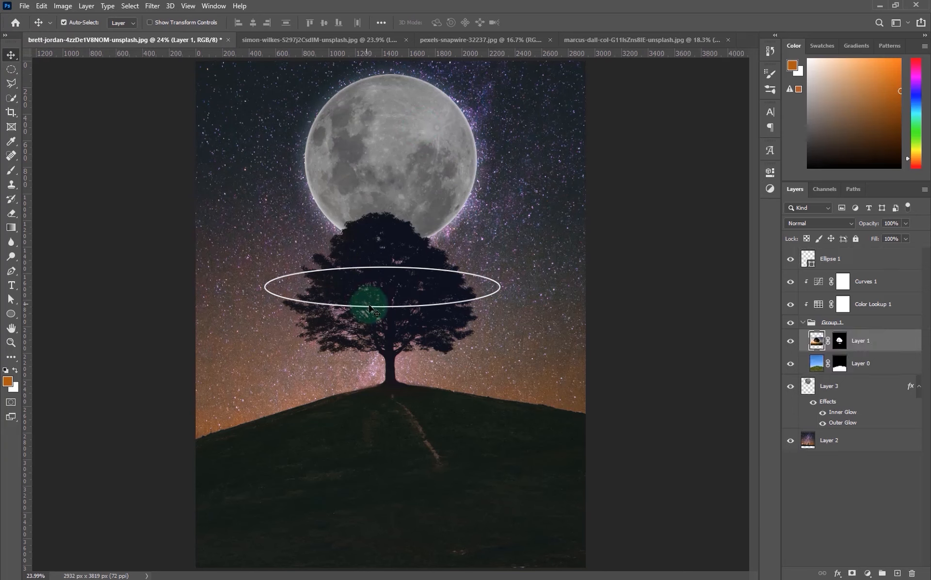
left_click(845, 262)
key("ctrl")
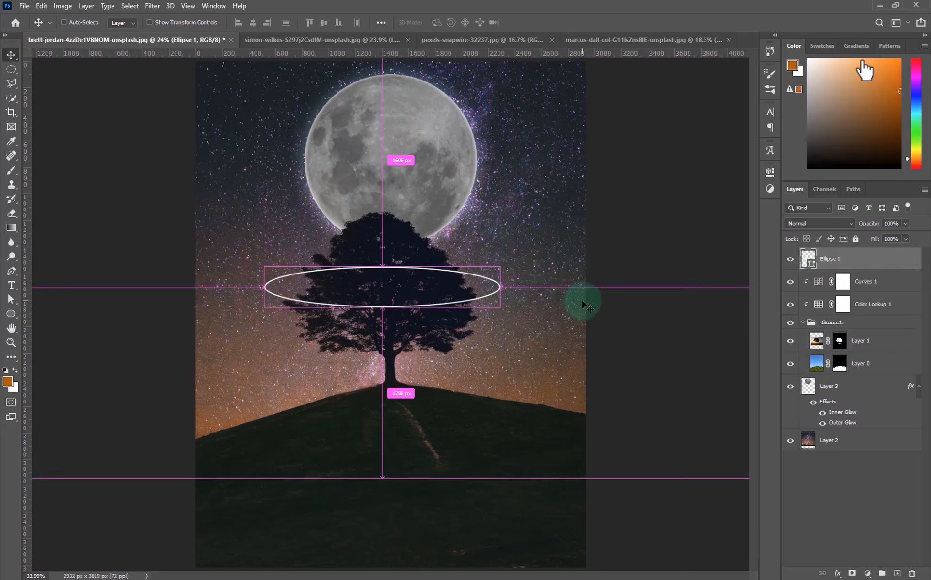
key("ctrl+t")
scroll(383, 303, "up", 2)
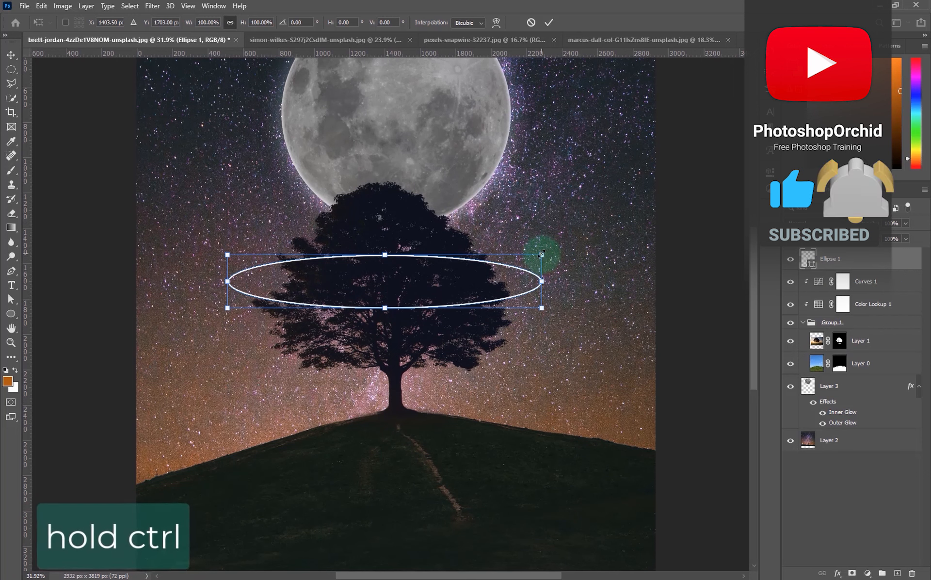
left_click_drag(542, 254, 532, 270)
left_click_drag(228, 255, 236, 268)
left_click_drag(384, 268, 383, 295)
right_click(367, 293)
left_click(356, 322)
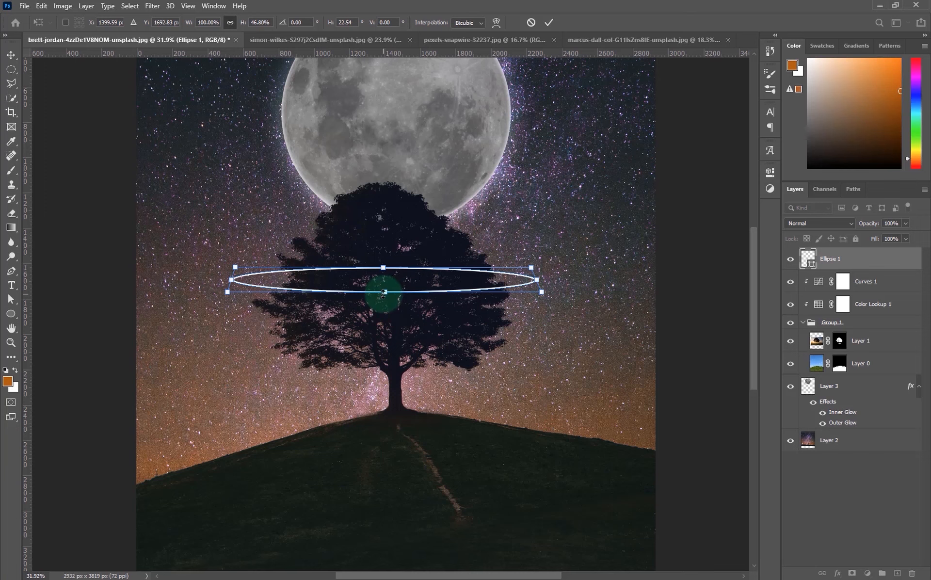
key("Return")
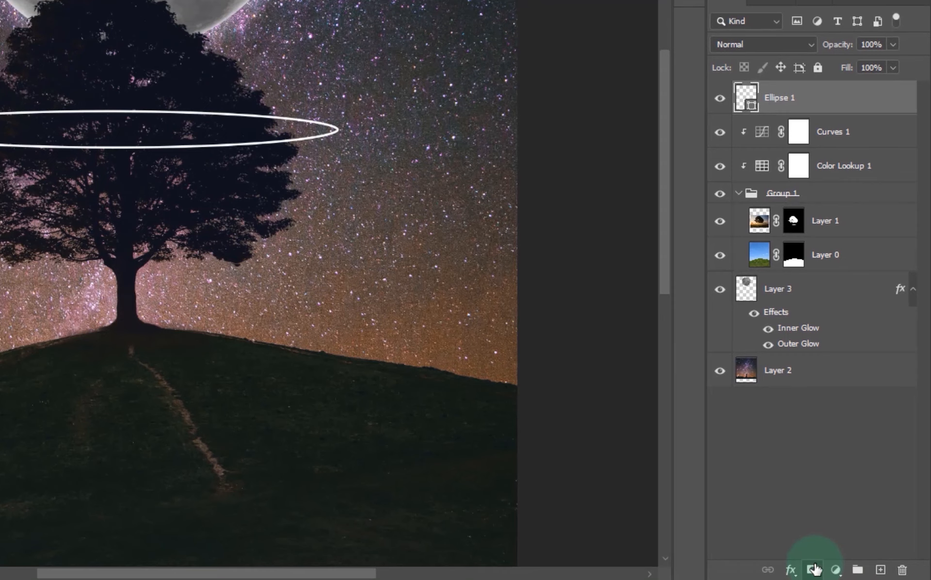
- Add a layer mask to the ellipse and ready the Brush with black (000000) as the foreground colour
left_click(814, 569)
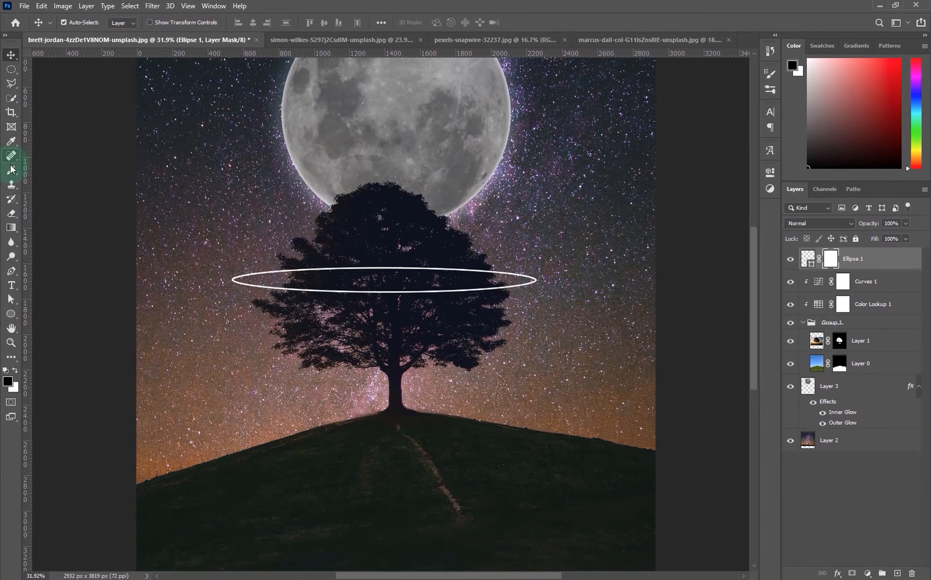
left_click(10, 141)
left_click(7, 381)
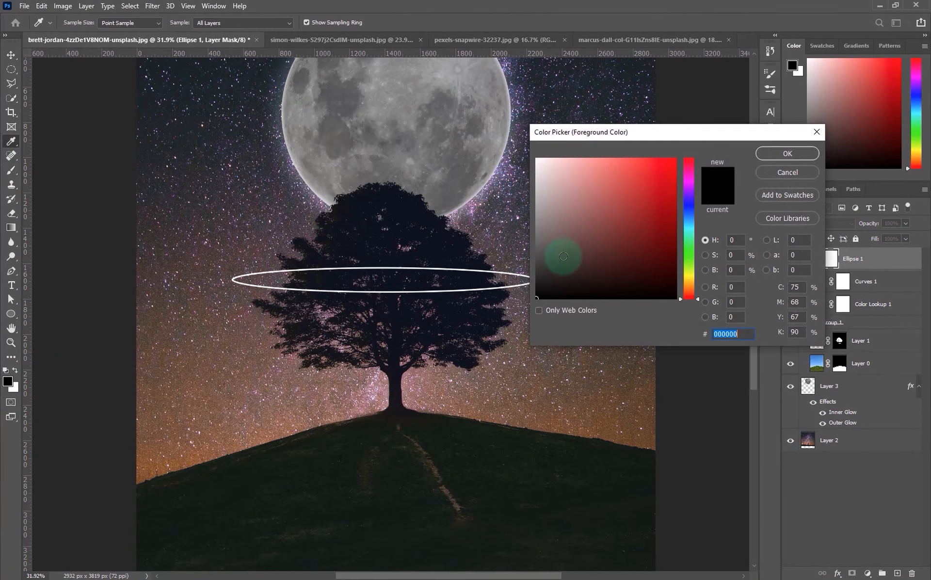
left_click(787, 153)
key("b")
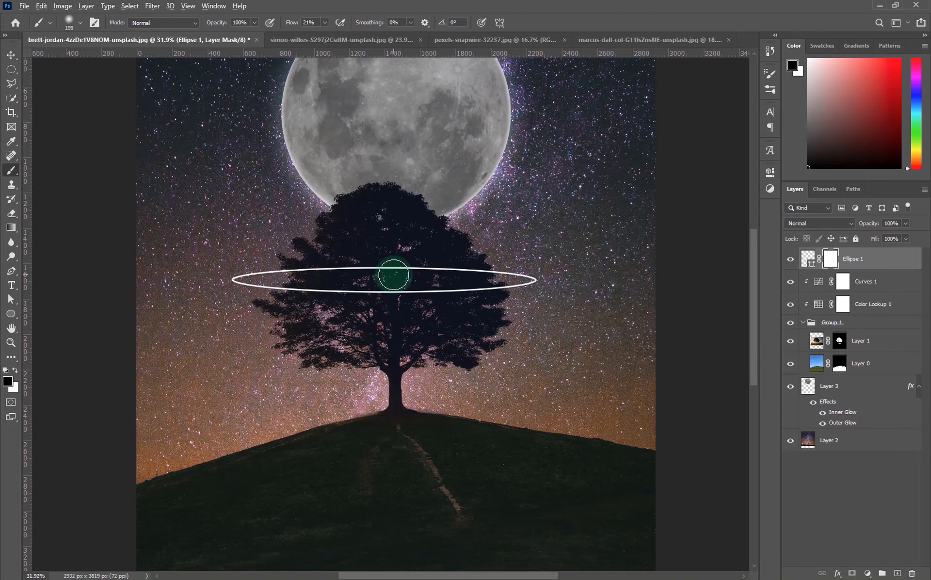
- Mask out the ring's rear arc where it crosses the tree, using a 61 px brush at 100% flow
scroll(378, 272, "up", 6)
mouse_move(306, 247)
left_mouse_down()
mouse_move(288, 244)
mouse_move(316, 251)
mouse_move(331, 345)
left_mouse_up()
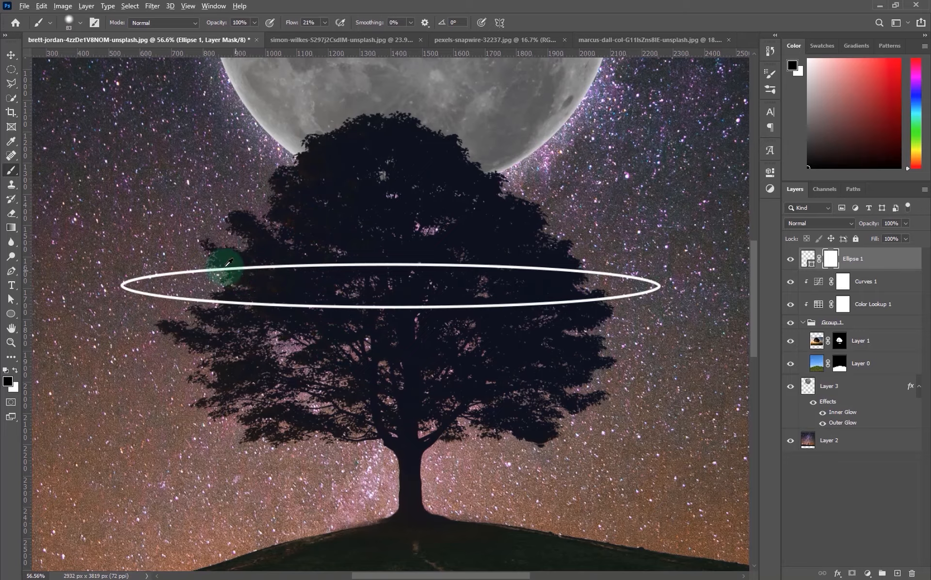
scroll(228, 263, "up", 5)
left_click_drag(257, 260, 253, 261)
left_click_drag(293, 23, 348, 24)
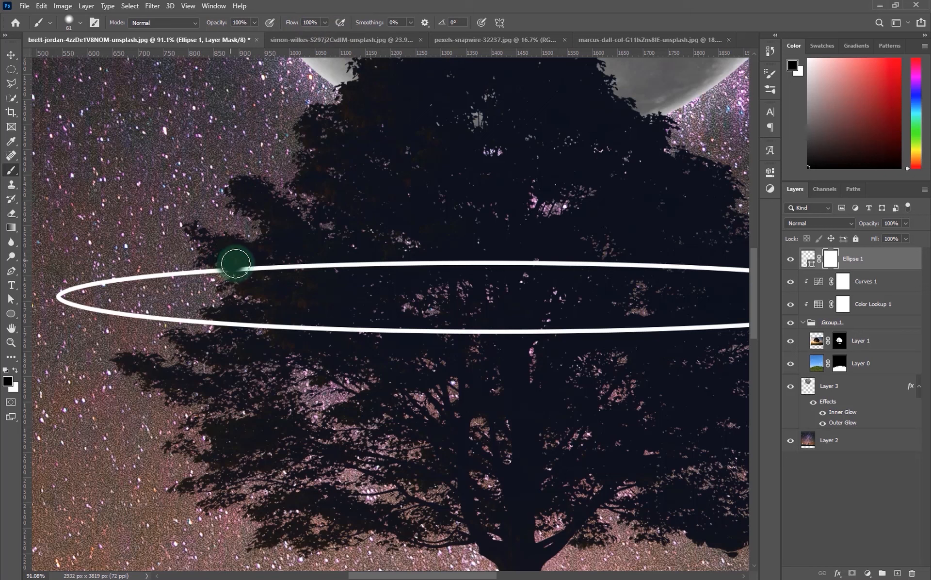
mouse_move(235, 265)
left_mouse_down()
mouse_move(225, 261)
mouse_move(502, 252)
mouse_move(488, 259)
mouse_move(601, 260)
mouse_move(373, 263)
mouse_move(534, 270)
left_mouse_up()
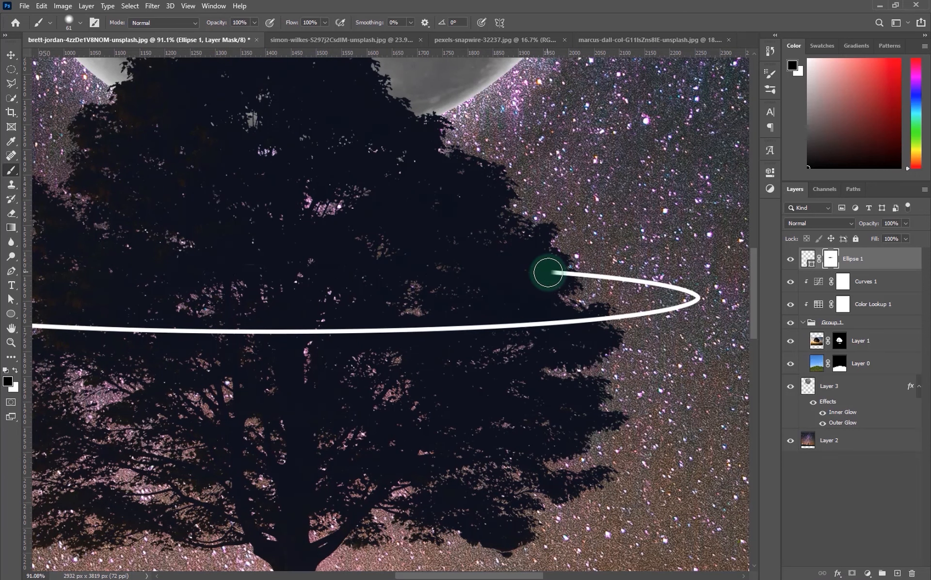
left_click(557, 278)
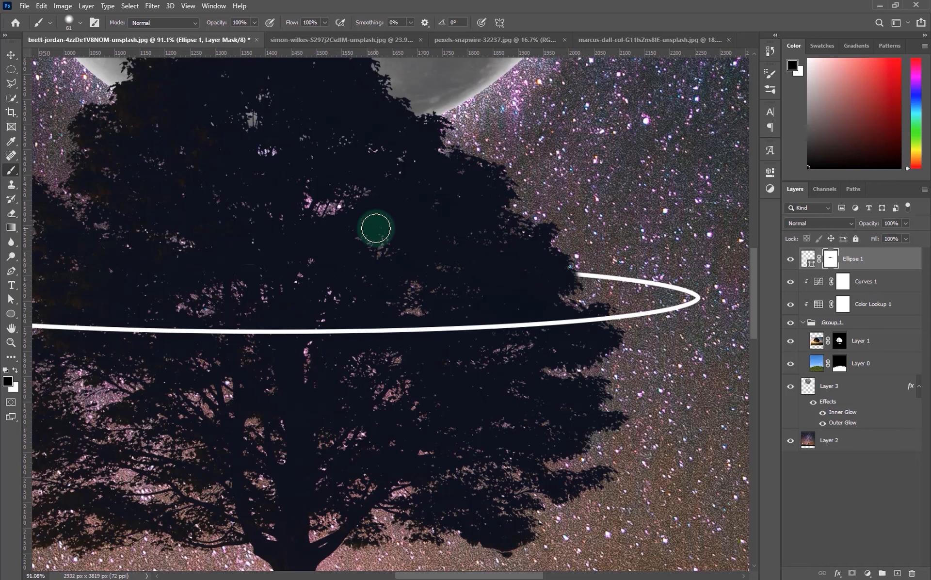
key("ctrl+0")
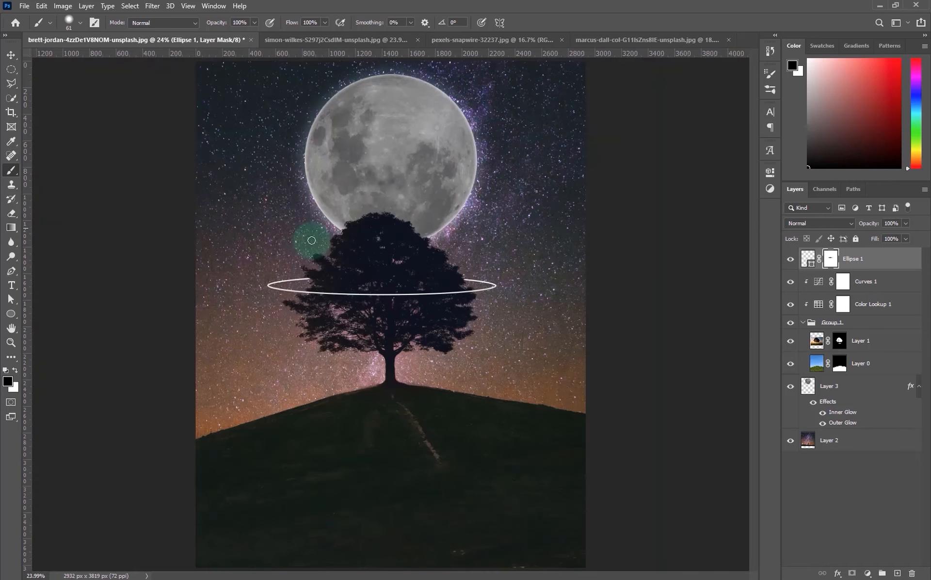
- Add an Outer Glow to the ellipse layer with its blend mode set to Normal
left_click(11, 55)
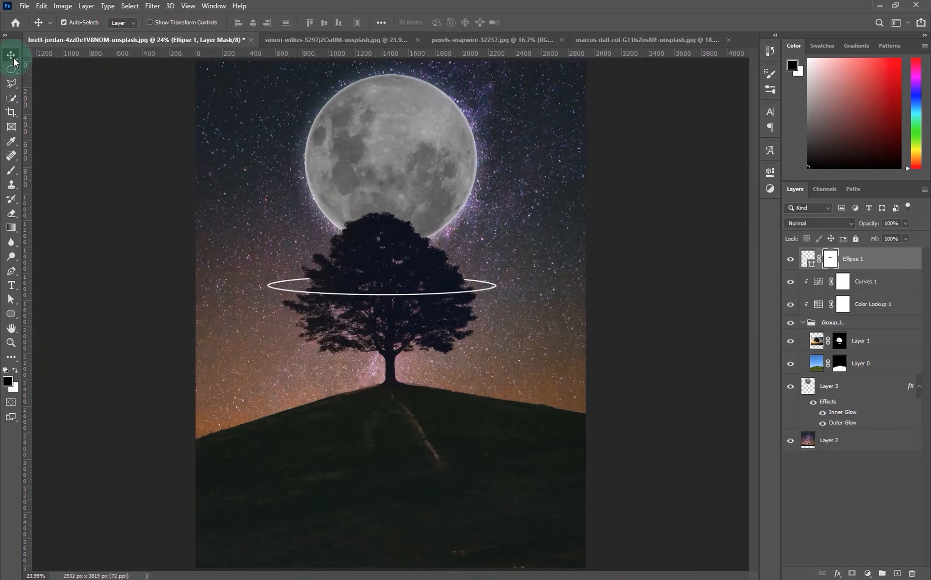
right_click(878, 259)
left_click(754, 130)
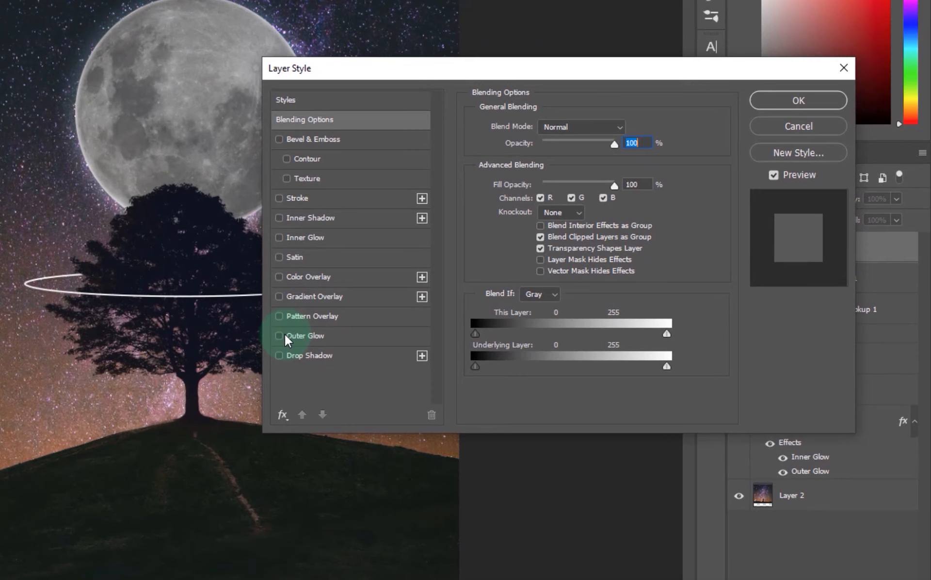
left_click(389, 327)
left_click(367, 336)
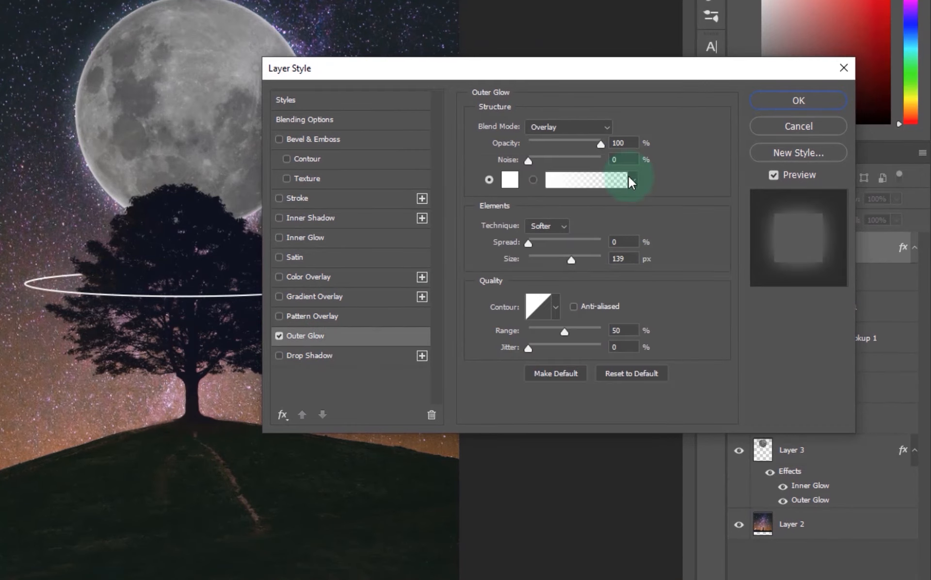
left_click(588, 128)
left_click(540, 141)
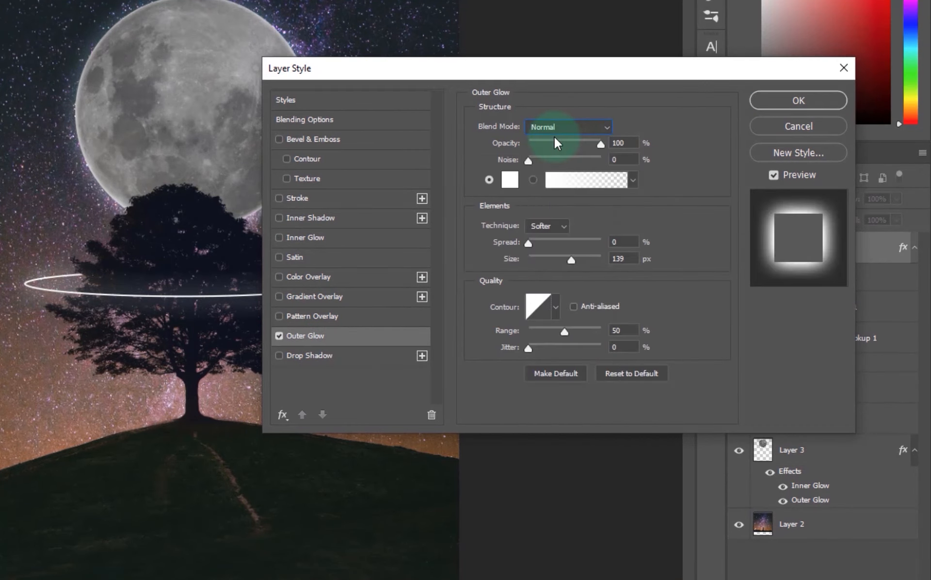
- Set the ring's outer glow colour to orange ff8a00
left_click(509, 180)
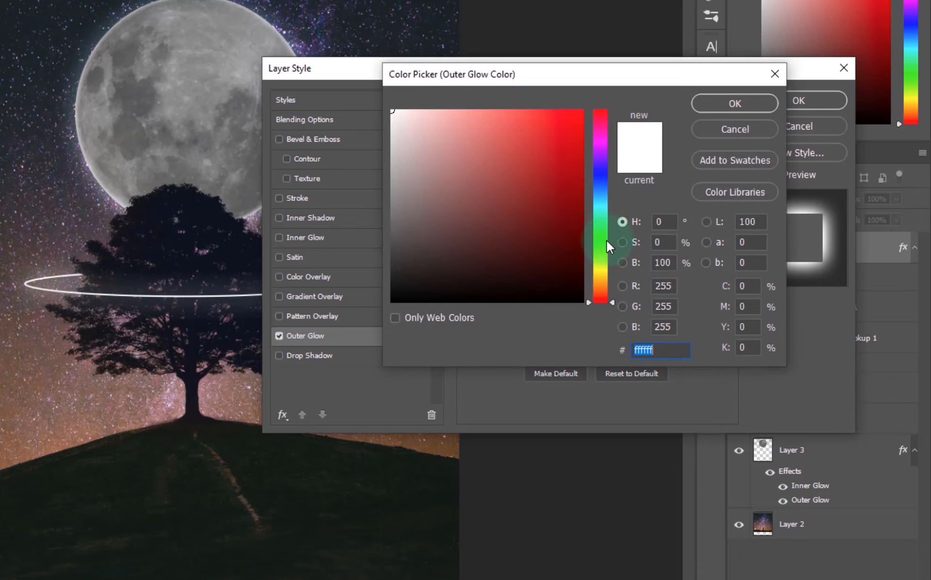
left_click(601, 280)
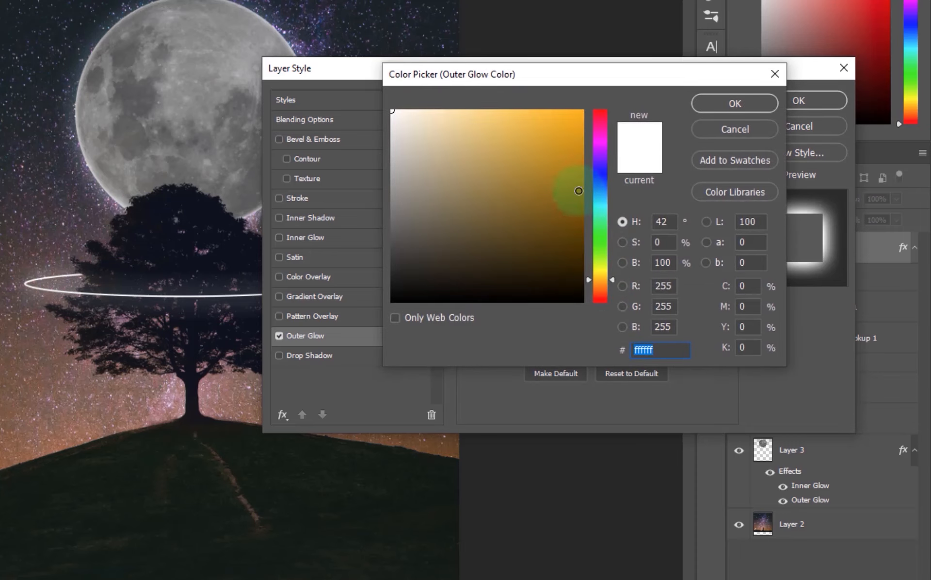
left_click(583, 111)
left_click(597, 284)
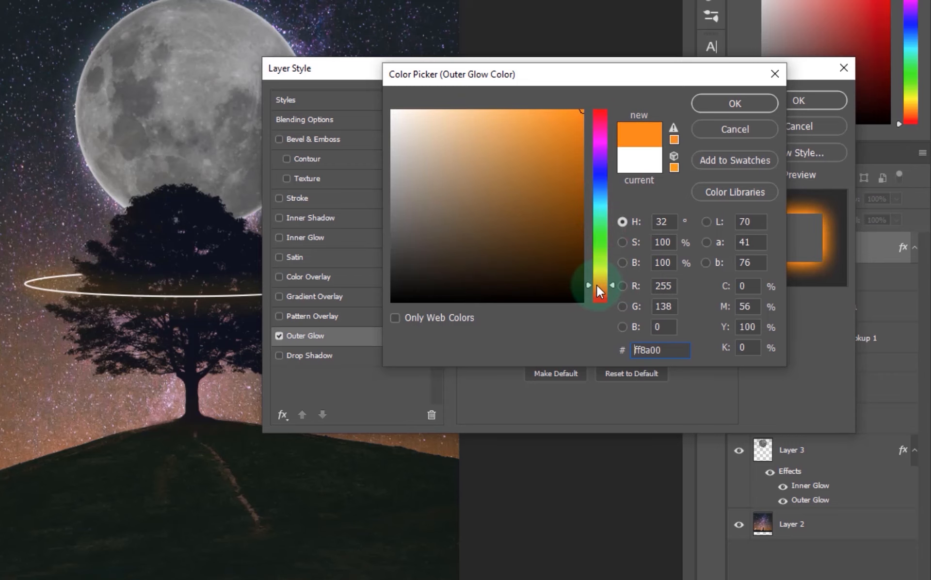
left_click(701, 106)
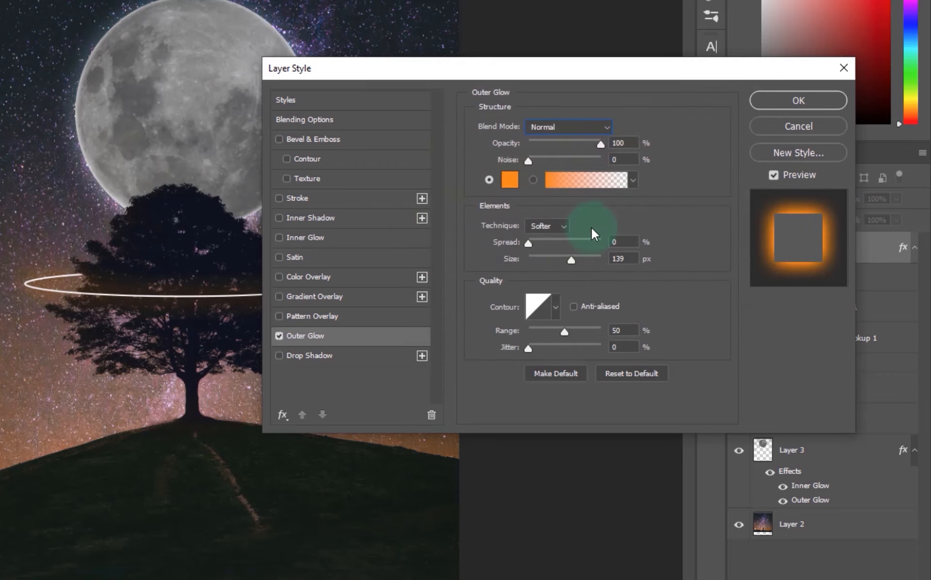
- Set the outer glow's size to 101 px and its colour to cyan 00ffea
mouse_move(571, 259)
left_mouse_down()
mouse_move(561, 255)
mouse_move(571, 258)
left_mouse_up()
left_click_drag(562, 257, 560, 258)
left_click(509, 179)
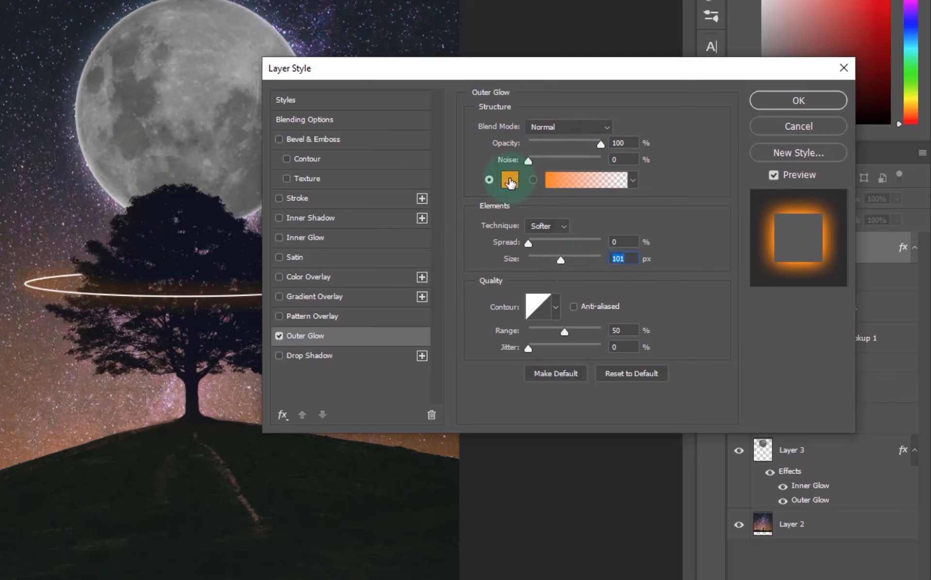
left_click_drag(605, 280, 601, 209)
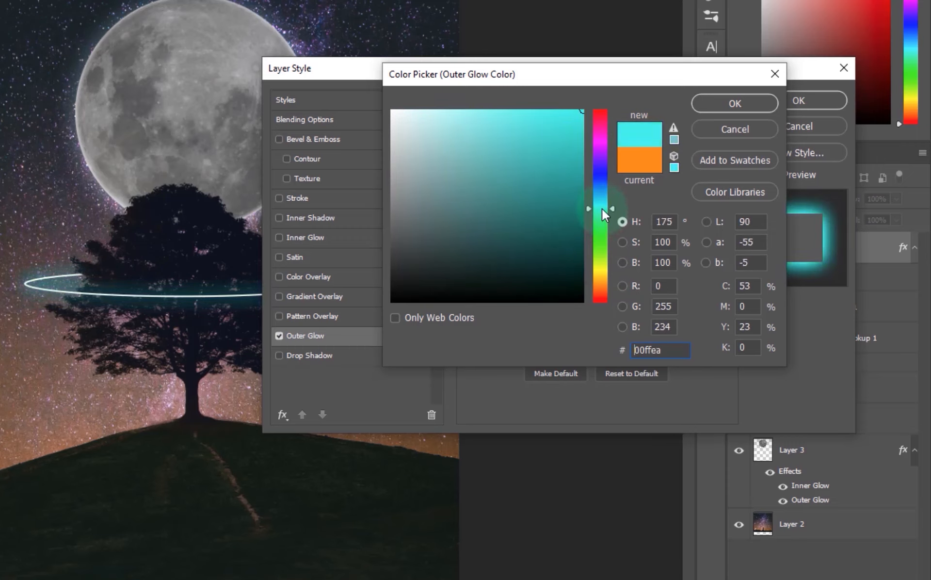
left_click(731, 105)
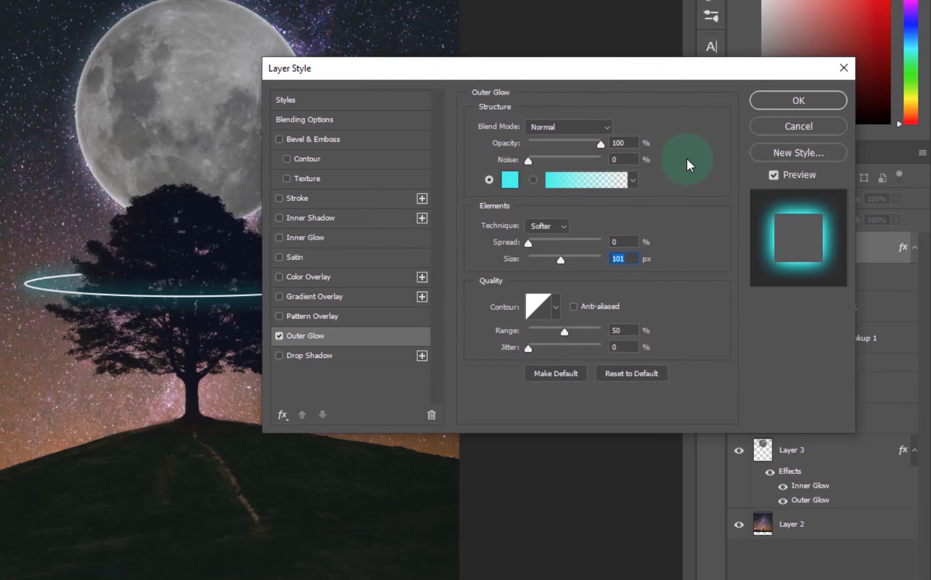
- Set the ring's outer glow blend mode to Linear Dodge (Add) and apply the layer style
left_click(566, 126)
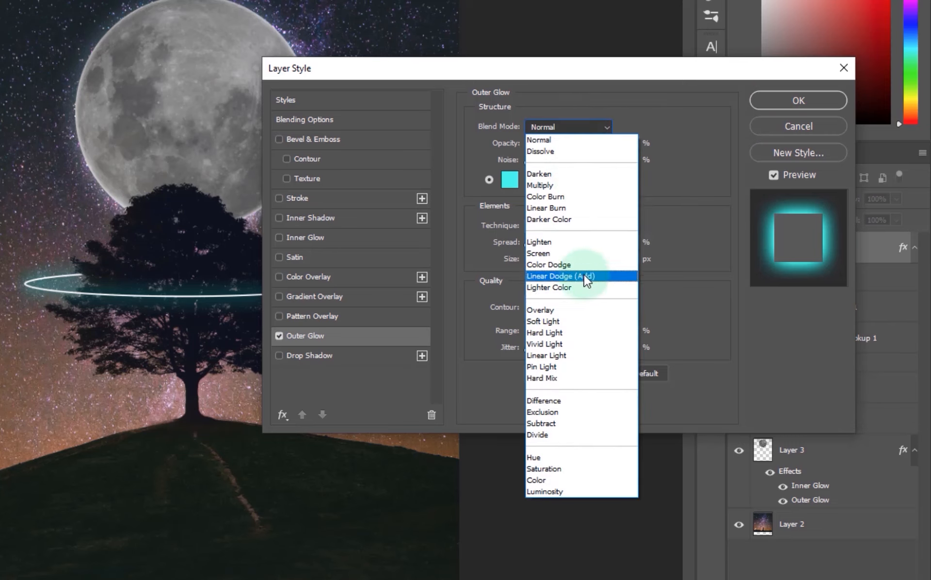
left_click(573, 276)
left_click(557, 135)
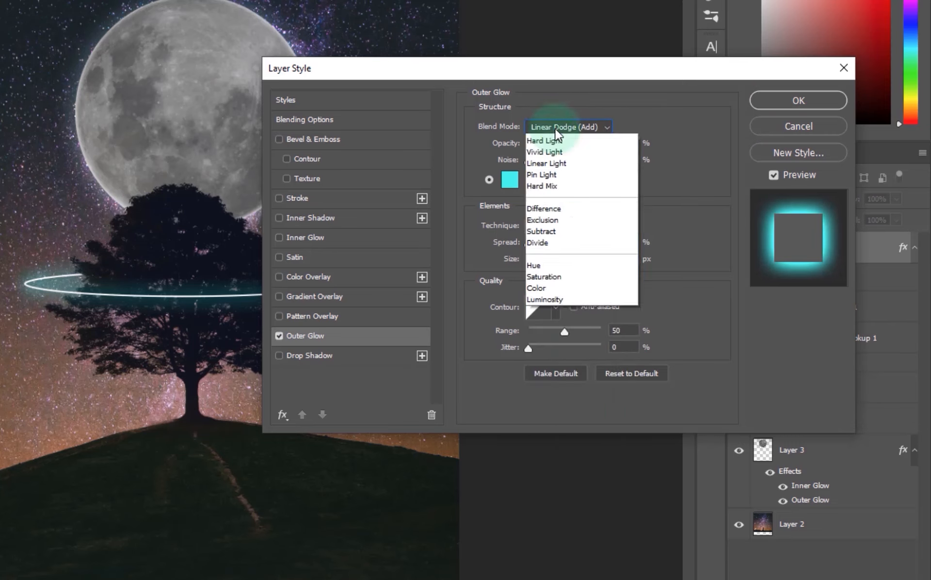
left_click(566, 264)
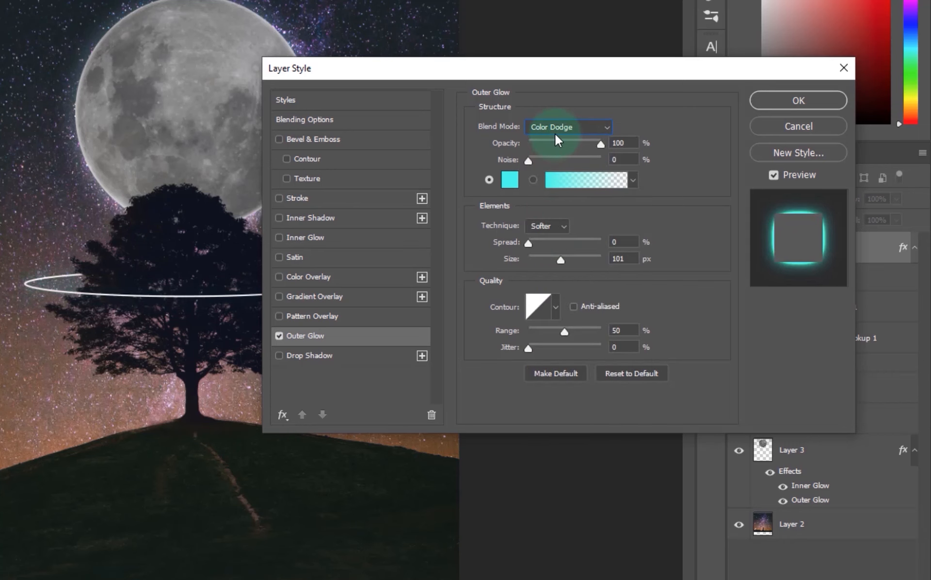
left_click(553, 127)
left_click(564, 274)
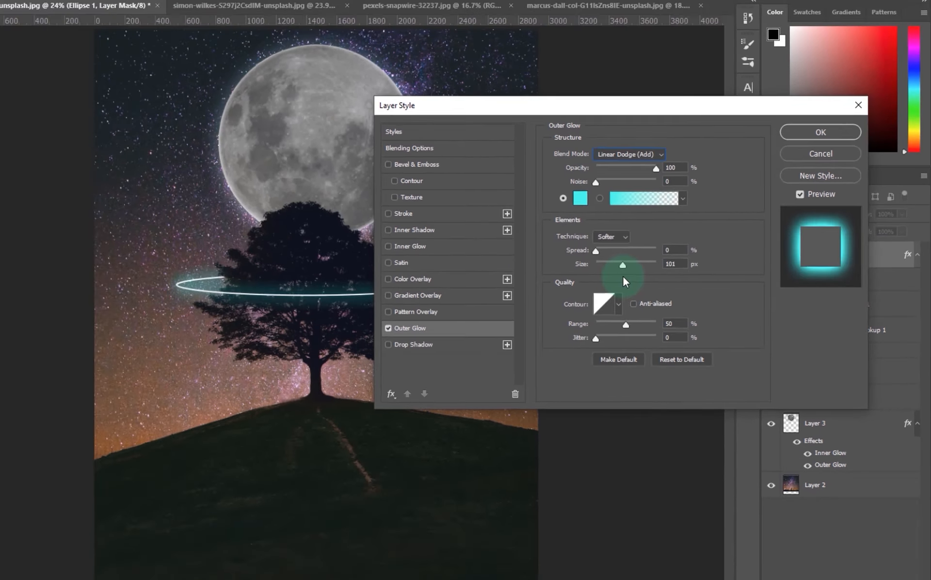
left_click(788, 134)
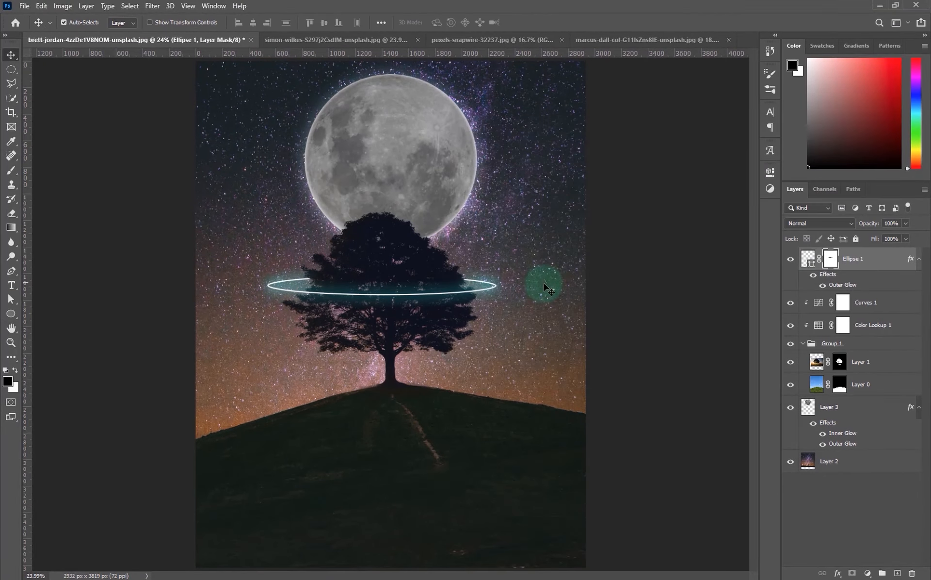
- Collapse the tree and hill group and add a new empty layer directly above the starry sky layer
left_click(862, 408)
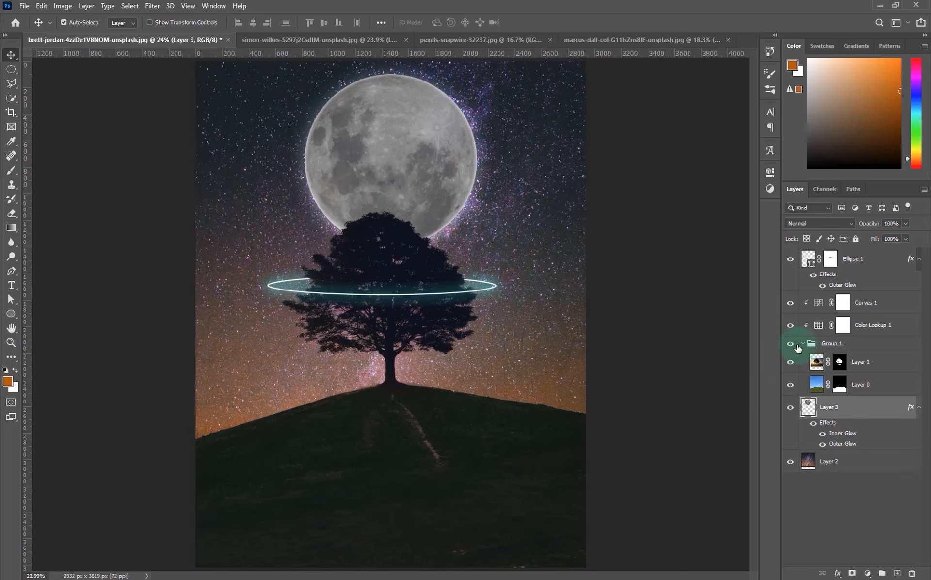
left_click(802, 344)
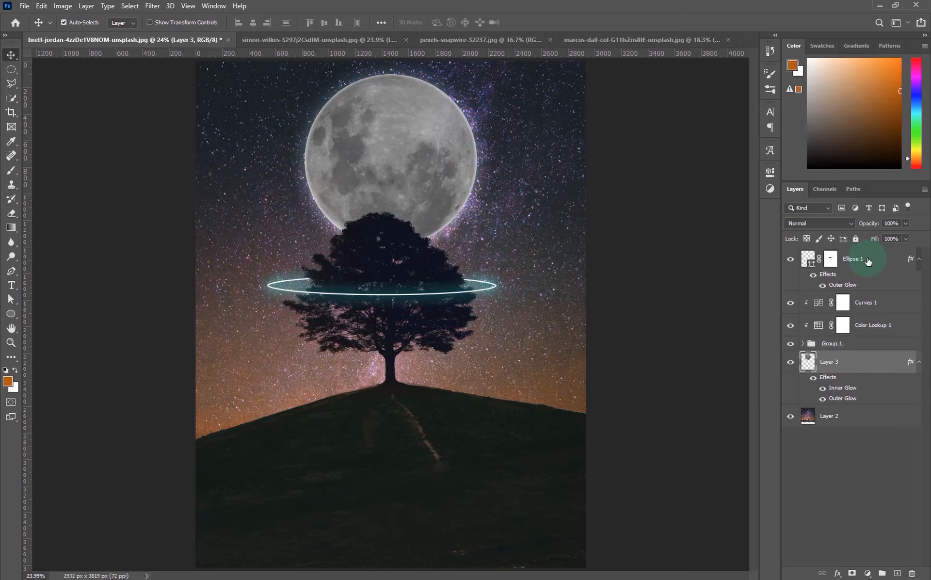
left_click(868, 260)
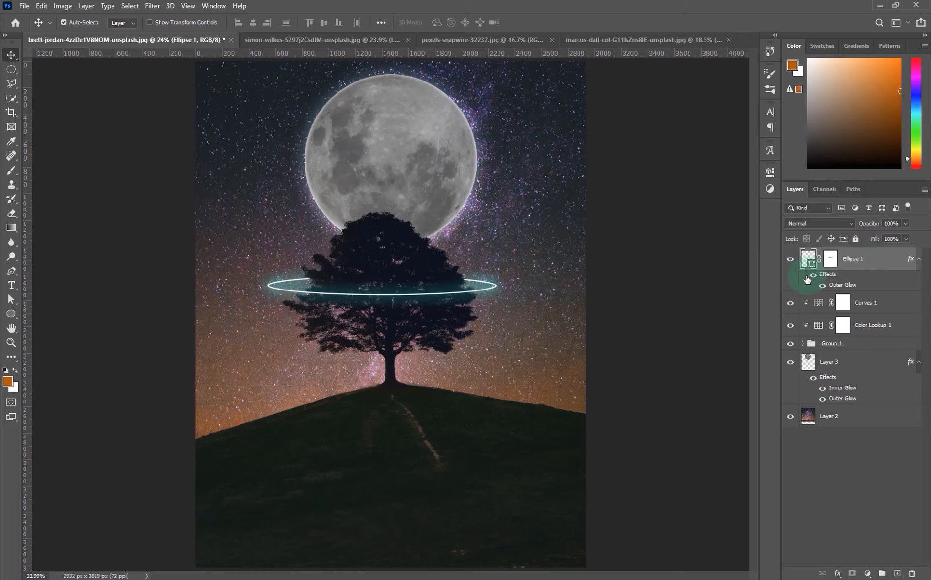
scroll(499, 347, "down", 2)
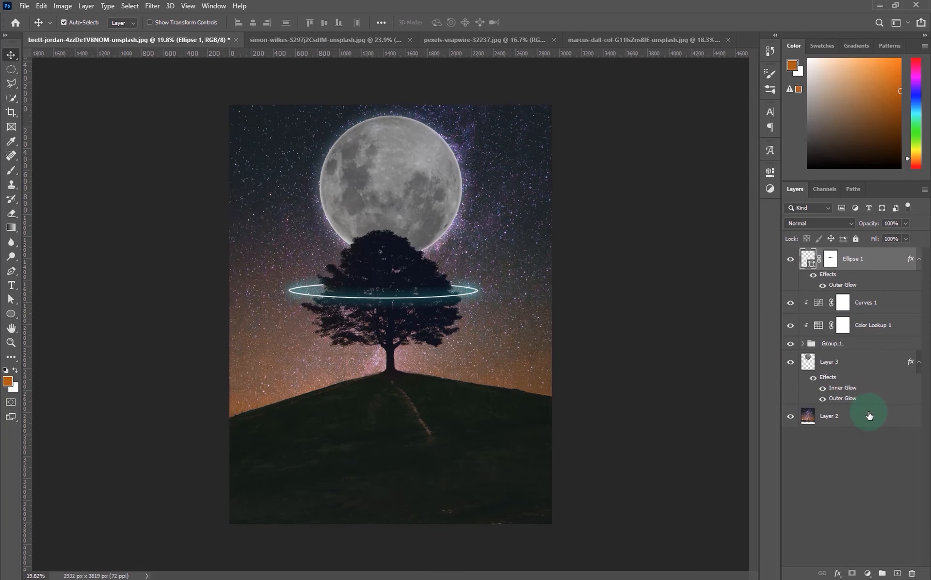
left_click(868, 416)
left_click(897, 573)
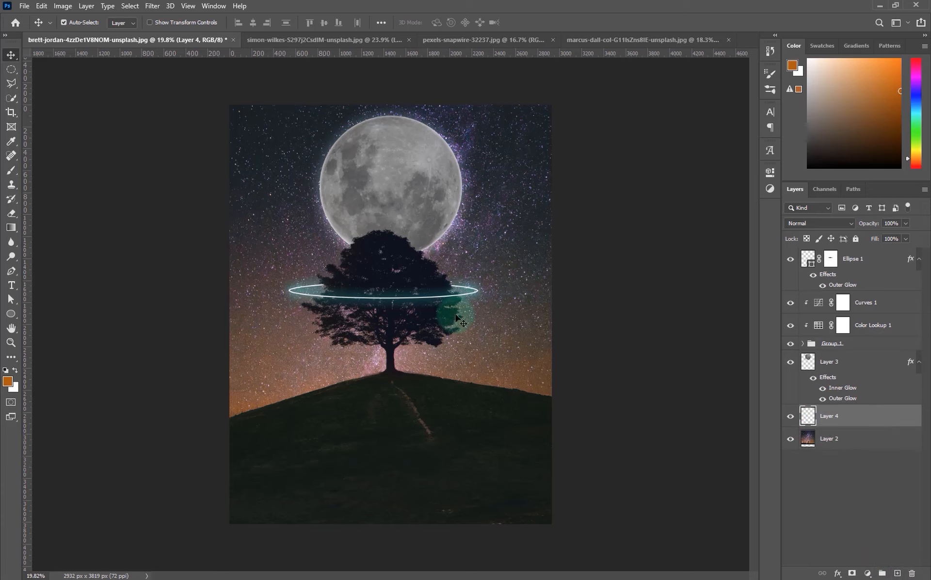
- Paint the sky along the horizon behind the tree and hill with a soft brush in orange b25d02 on the new layer
left_click(10, 170)
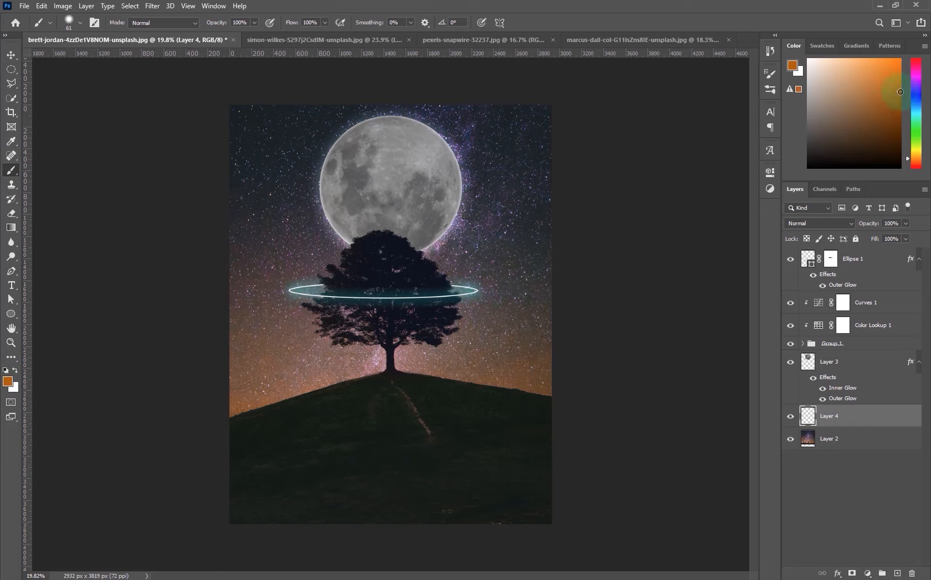
left_click(8, 381)
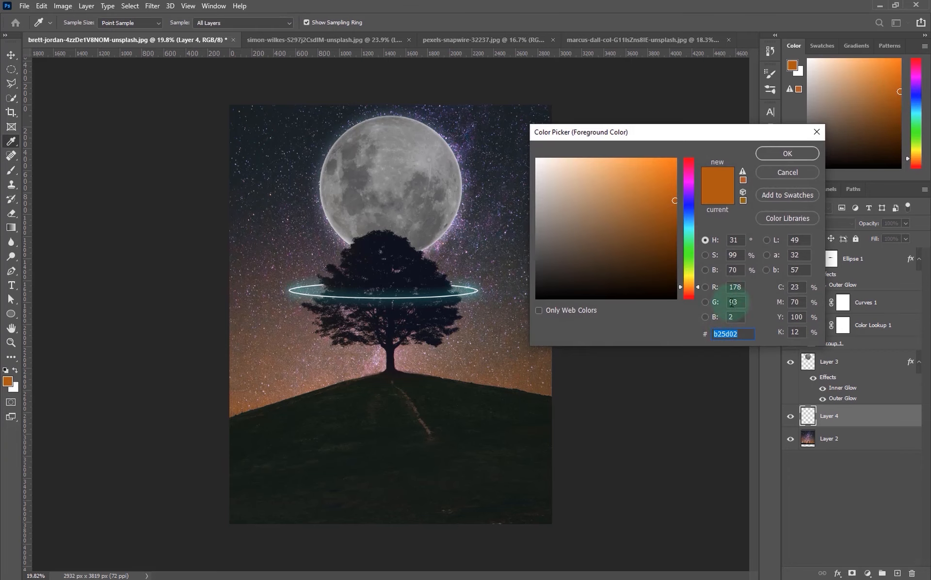
left_click(775, 152)
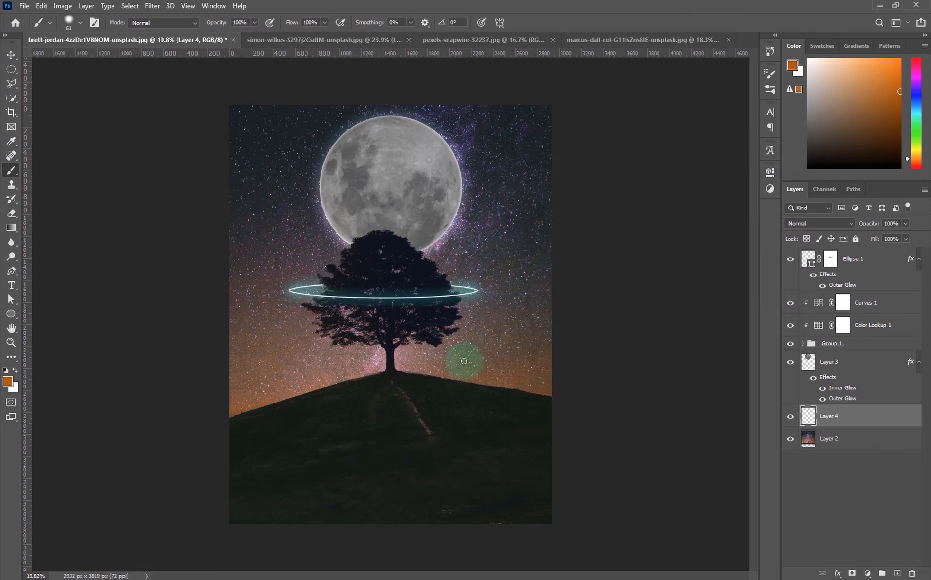
left_click_drag(362, 394, 423, 392)
mouse_move(446, 313)
left_mouse_down()
mouse_move(446, 359)
mouse_move(462, 251)
left_mouse_up()
mouse_move(284, 375)
left_mouse_down()
mouse_move(296, 377)
mouse_move(287, 394)
mouse_move(254, 385)
mouse_move(374, 353)
mouse_move(530, 380)
mouse_move(501, 332)
mouse_move(350, 327)
mouse_move(264, 357)
mouse_move(214, 438)
left_mouse_up()
left_click(11, 55)
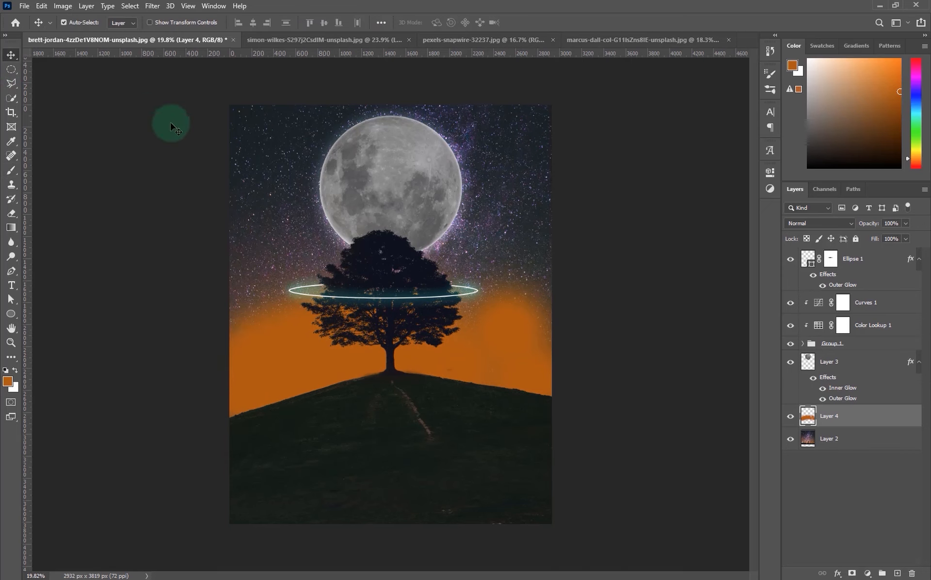
- Set the orange paint layer's blend mode to Soft Light and its opacity to 51%
left_click(828, 224)
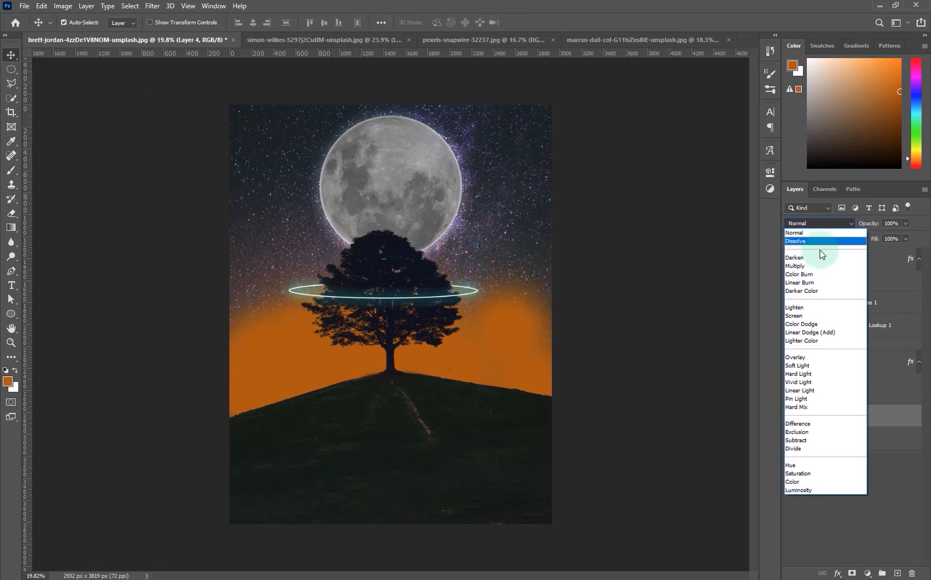
left_click(797, 365)
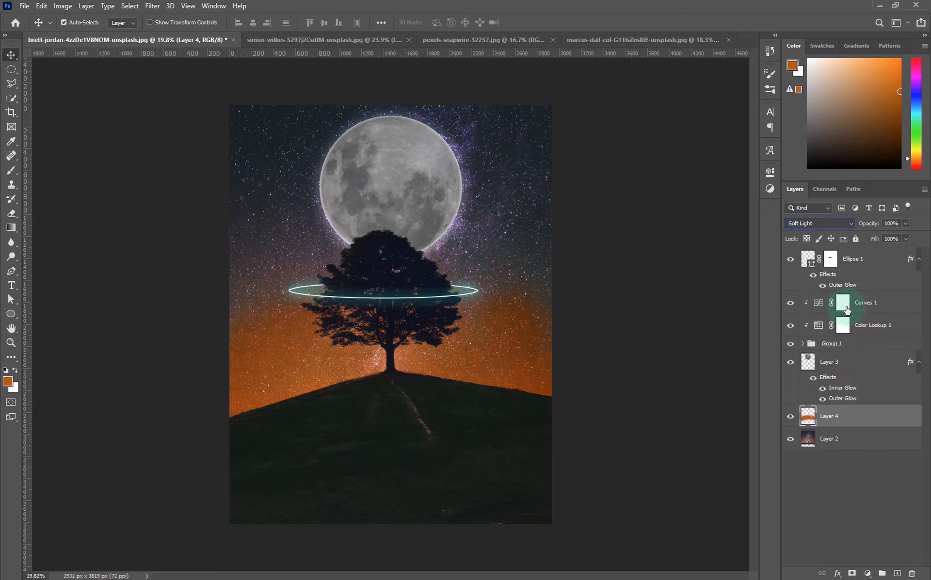
mouse_move(905, 224)
left_mouse_down()
mouse_move(905, 234)
mouse_move(895, 233)
left_mouse_up()
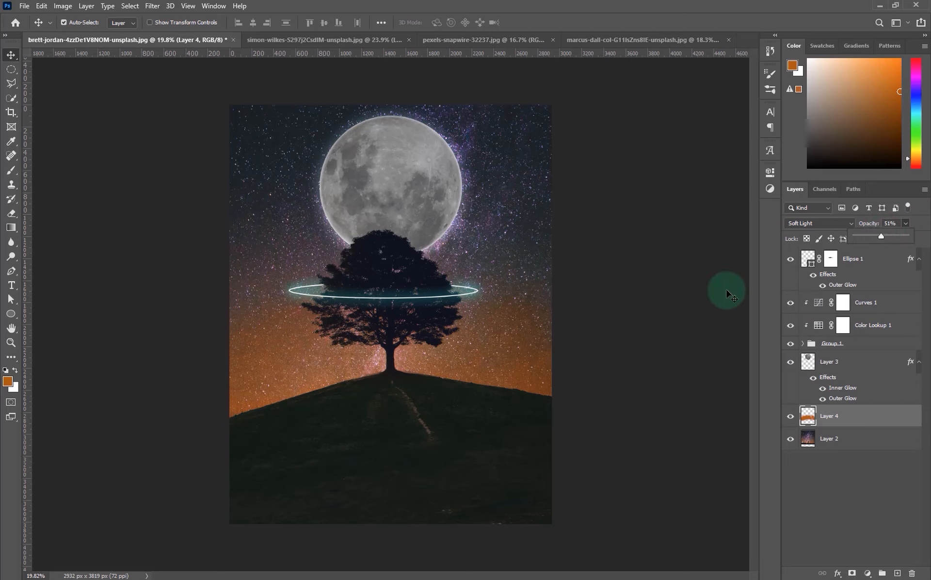
left_click(771, 308)
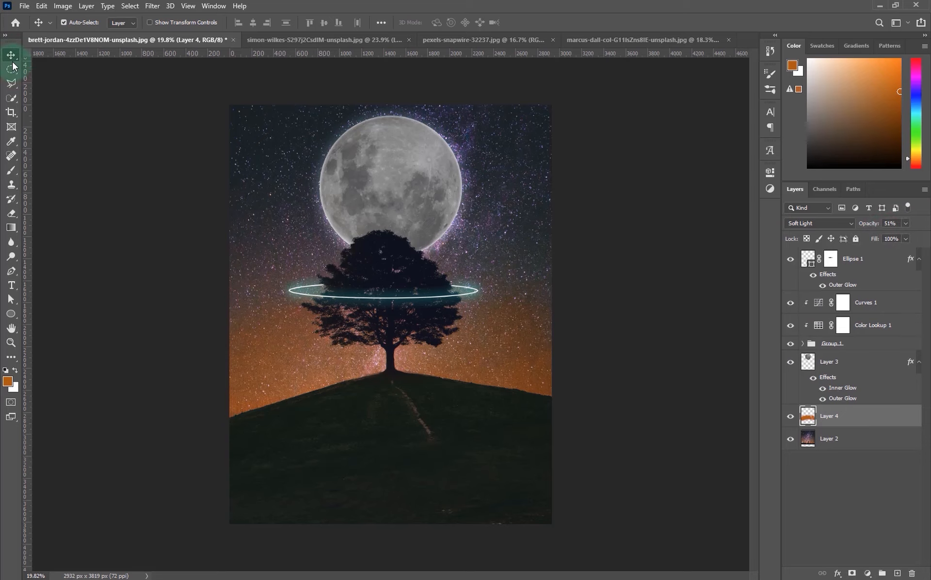
- Stamp all visible layers into a new layer above the ellipse layer and open it in the Camera Raw Filter
left_click(891, 265)
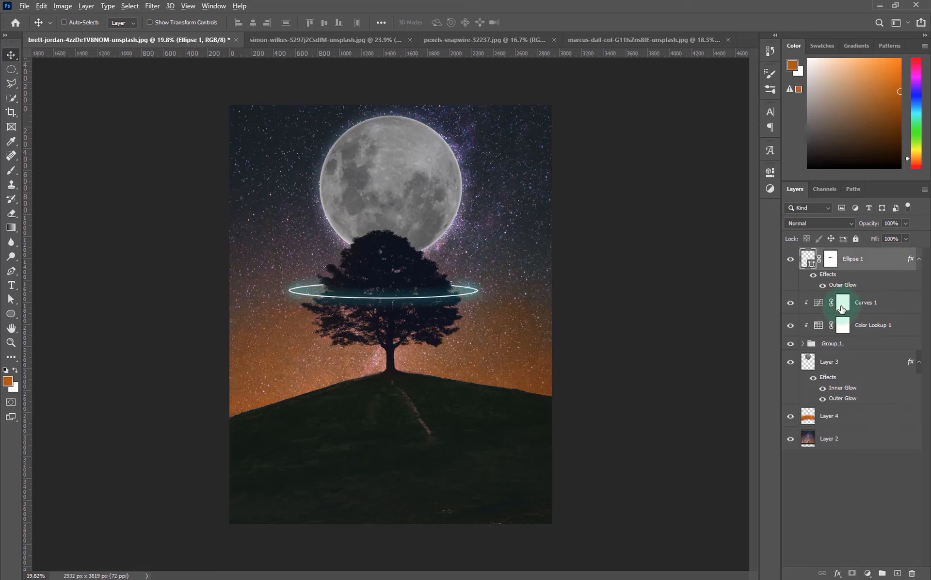
key("ctrl+shift+alt+e")
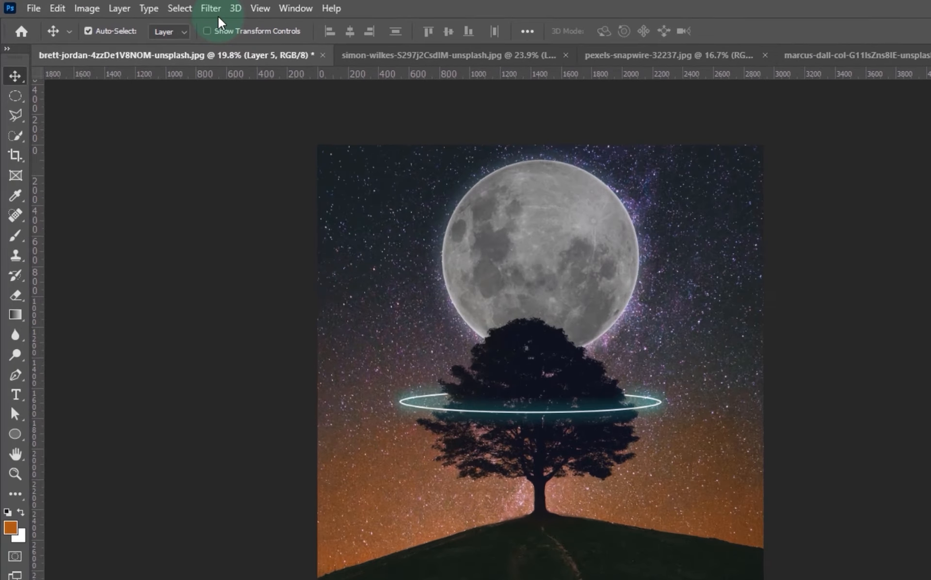
left_click(152, 6)
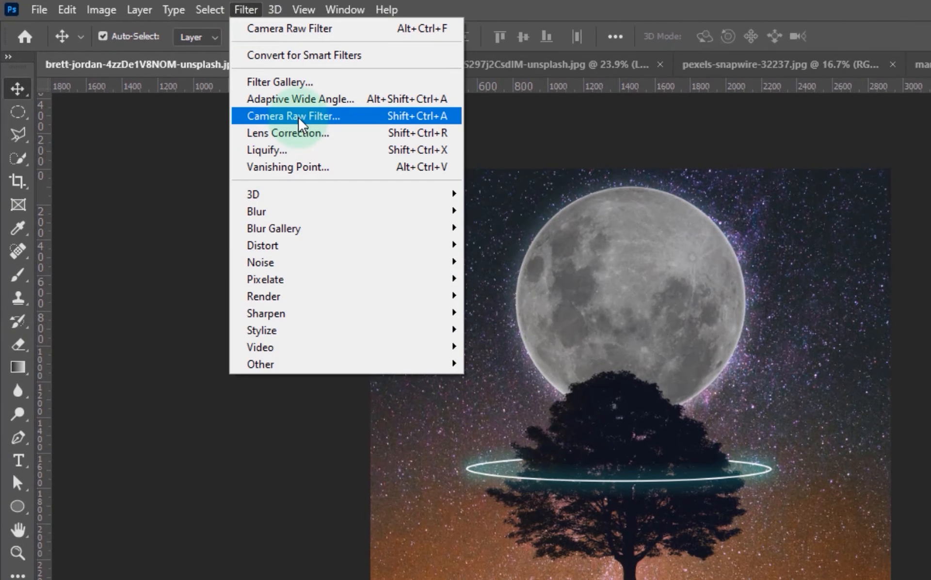
left_click(297, 115)
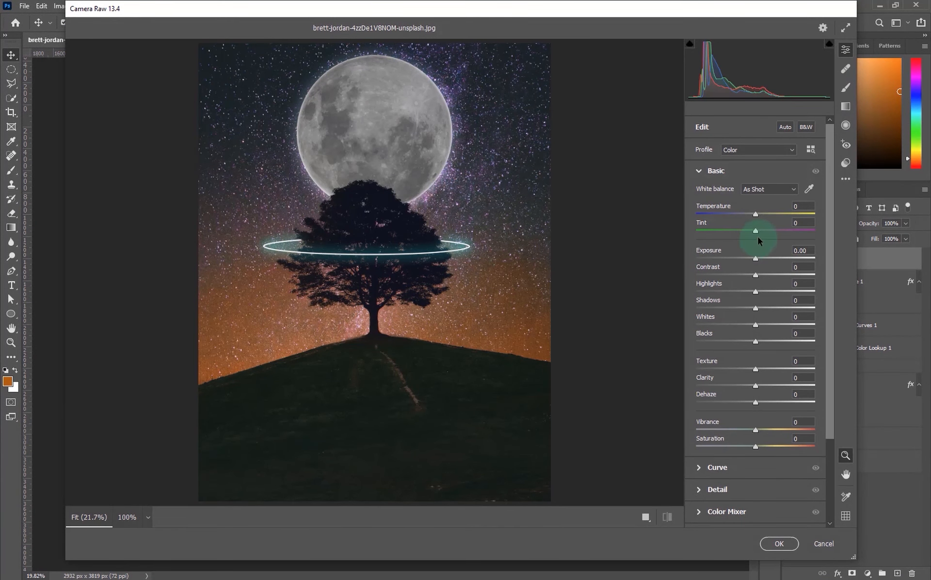
- Set the Camera Raw basic adjustments to Tint +100, Exposure -0.15, Contrast -12, Highlights -13, Shadows -21 and Whites -7
left_click_drag(756, 232, 838, 232)
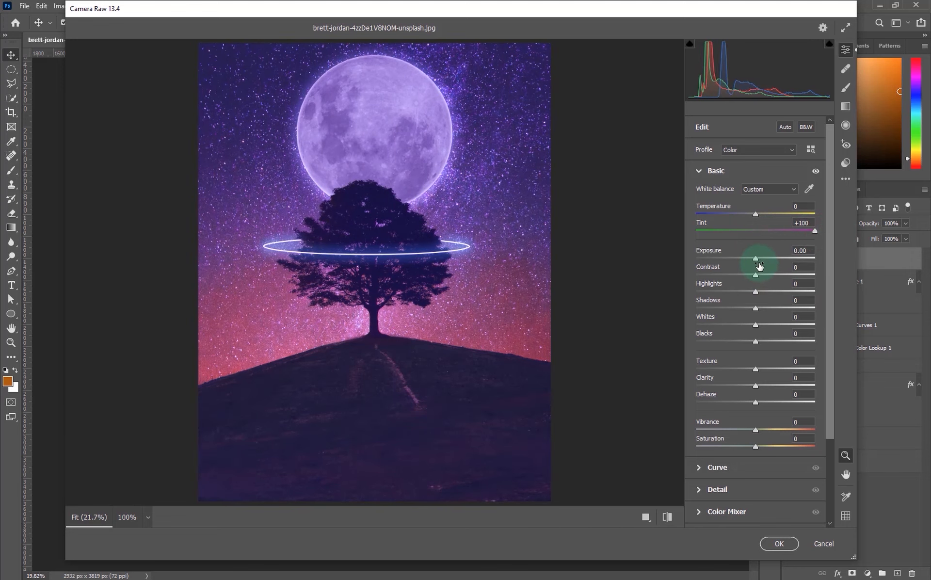
left_click_drag(756, 258, 733, 272)
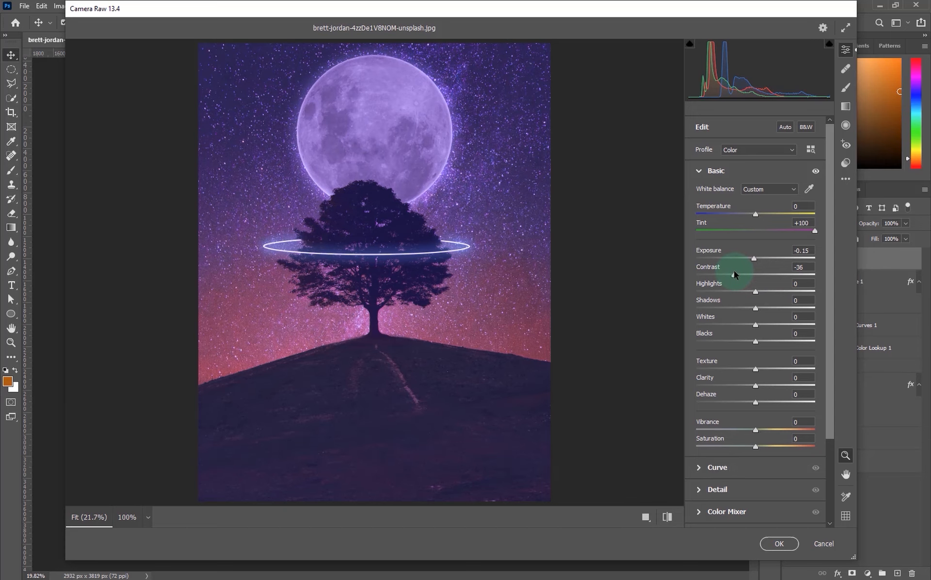
left_click_drag(735, 271, 753, 323)
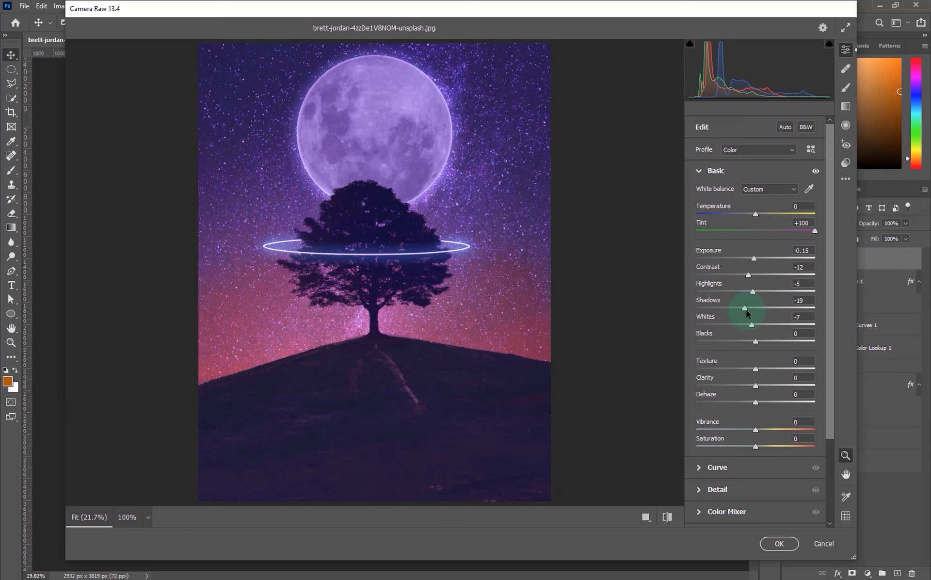
mouse_move(745, 309)
left_mouse_down()
mouse_move(765, 310)
mouse_move(745, 309)
mouse_move(747, 292)
left_mouse_up()
- Set Blacks to -19, Texture to -48, Clarity to -11, Dehaze to -7 and Vibrance to +18
left_click_drag(755, 342, 746, 381)
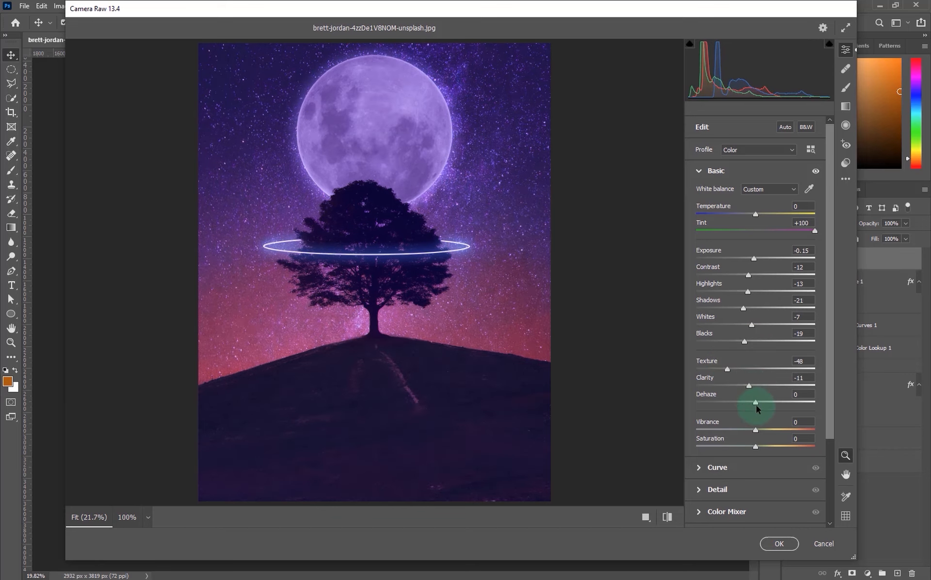
left_click_drag(748, 400, 766, 431)
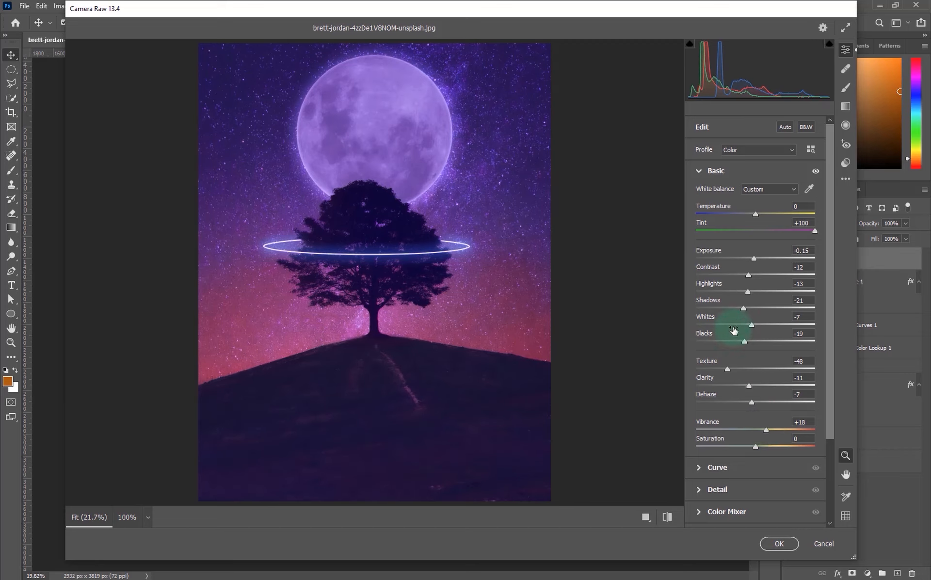
- Set the parametric curve's Darks to -20 and Highlights to -10, and apply the Camera Raw Filter
left_click(698, 169)
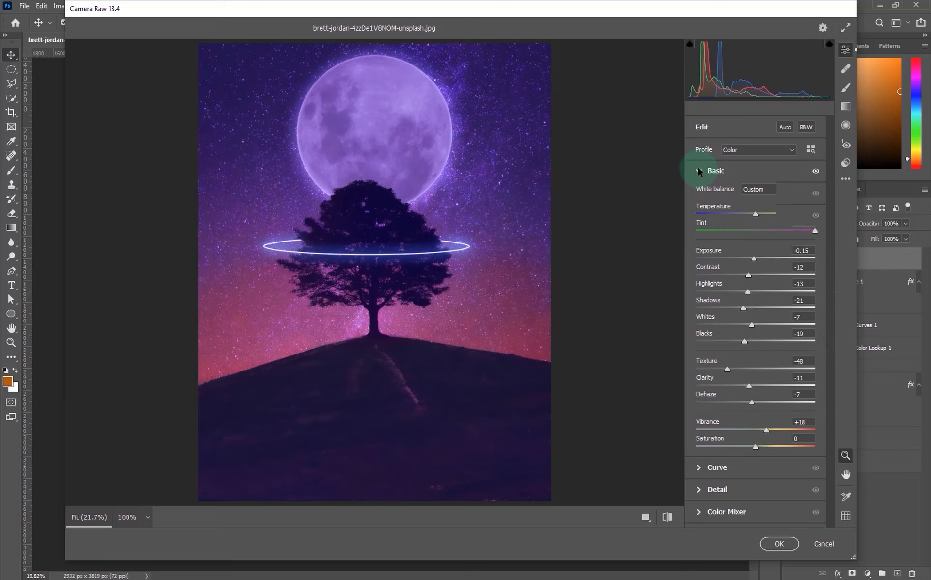
left_click(698, 194)
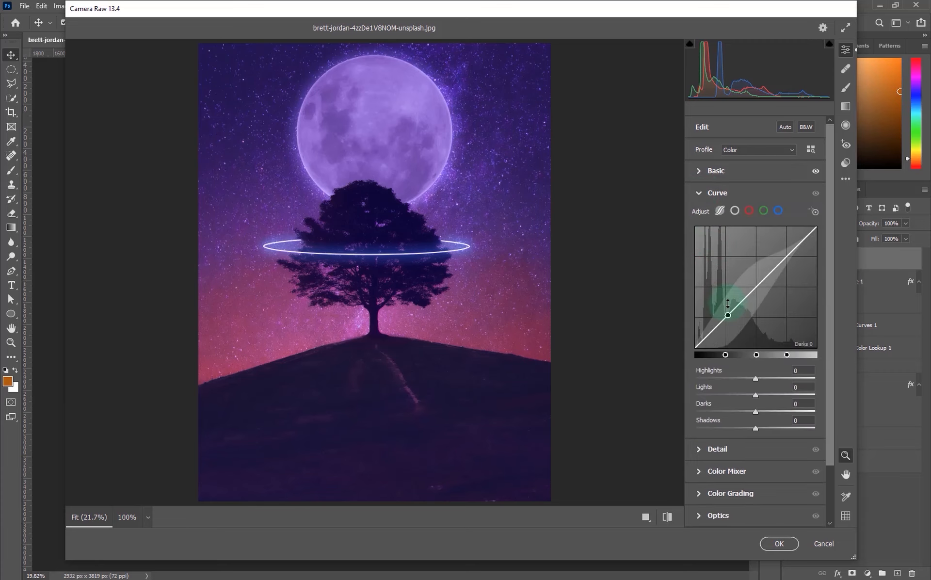
left_click_drag(737, 304, 740, 309)
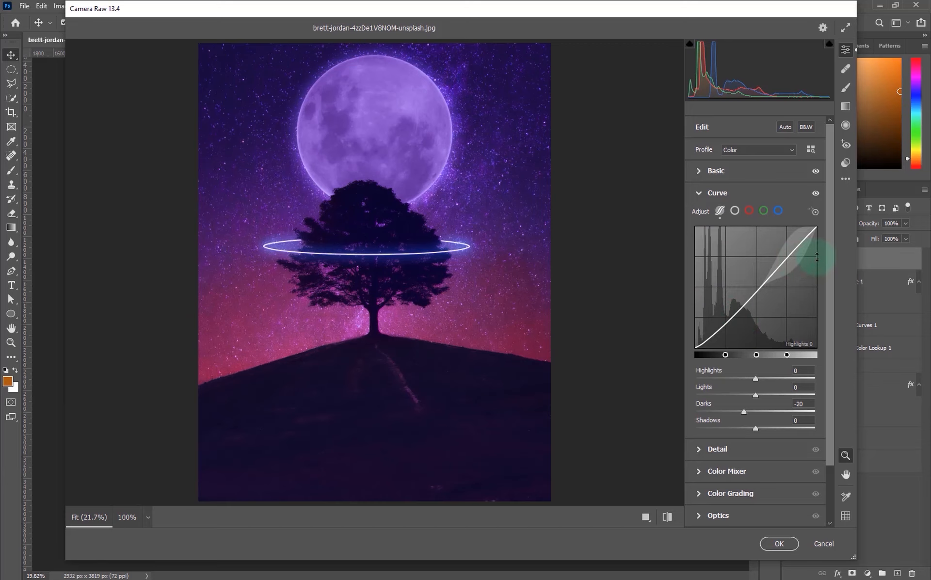
left_click_drag(791, 258, 789, 258)
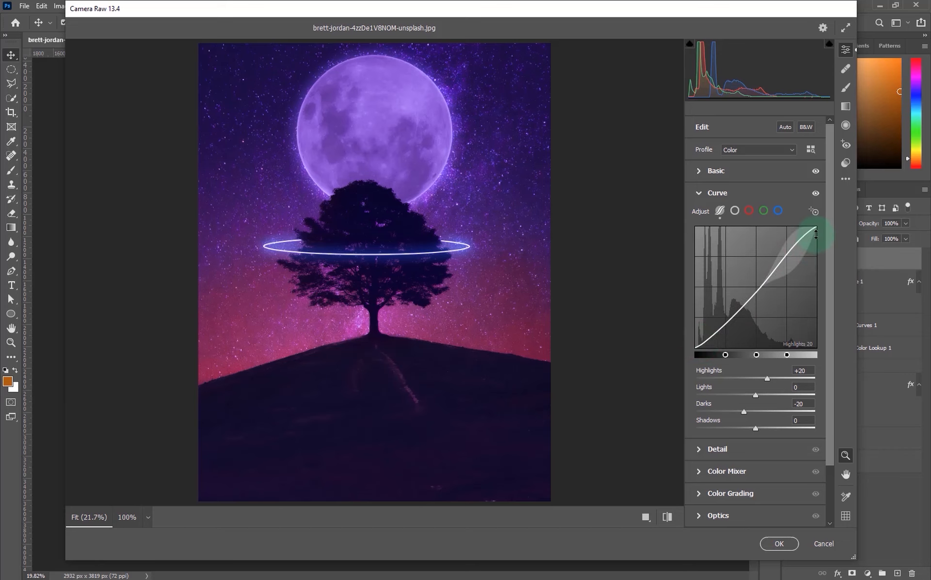
left_click_drag(814, 231, 811, 248)
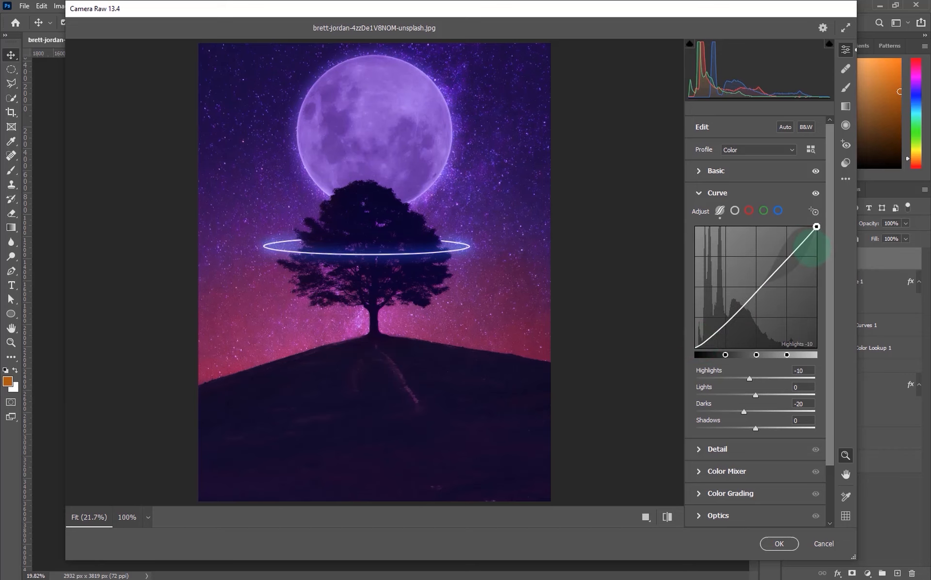
left_click(778, 544)
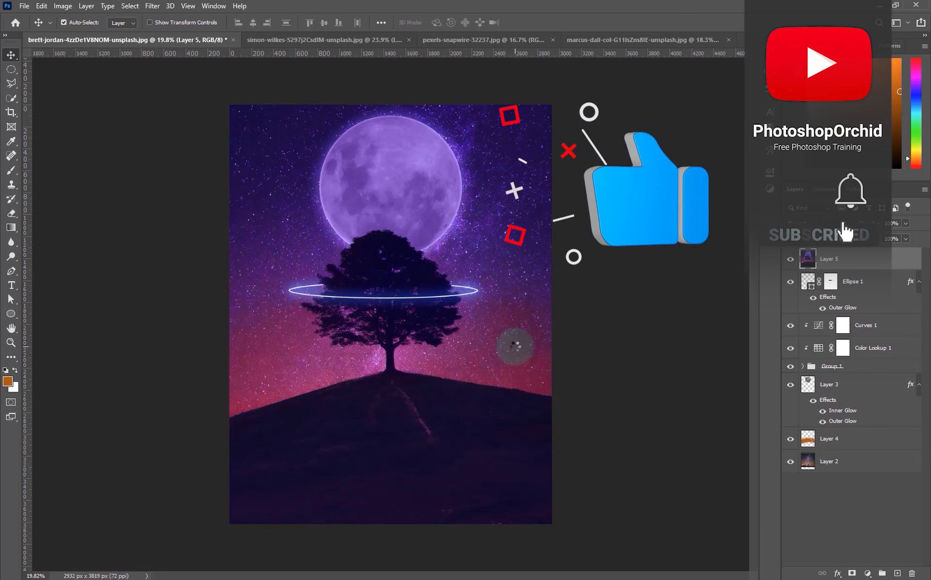
key("ctrl+0")
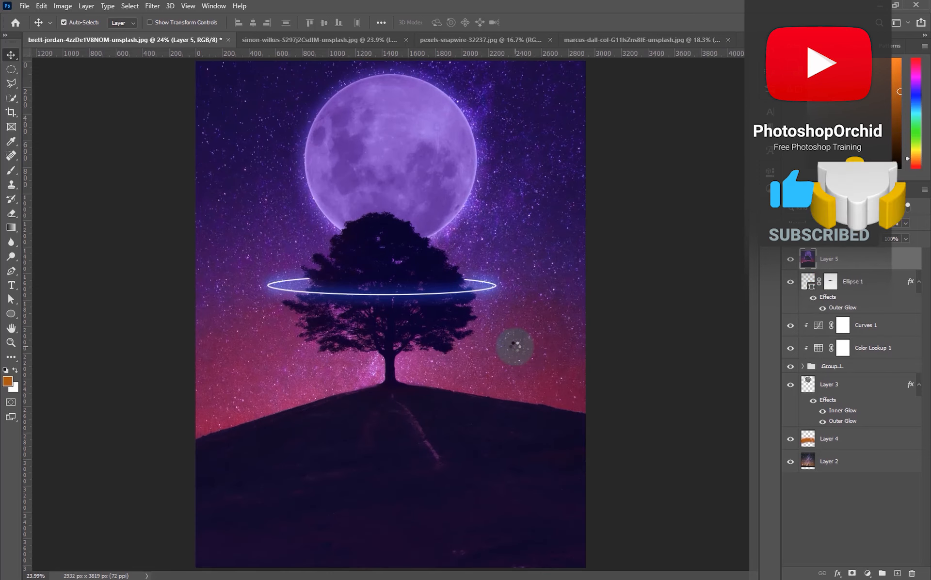